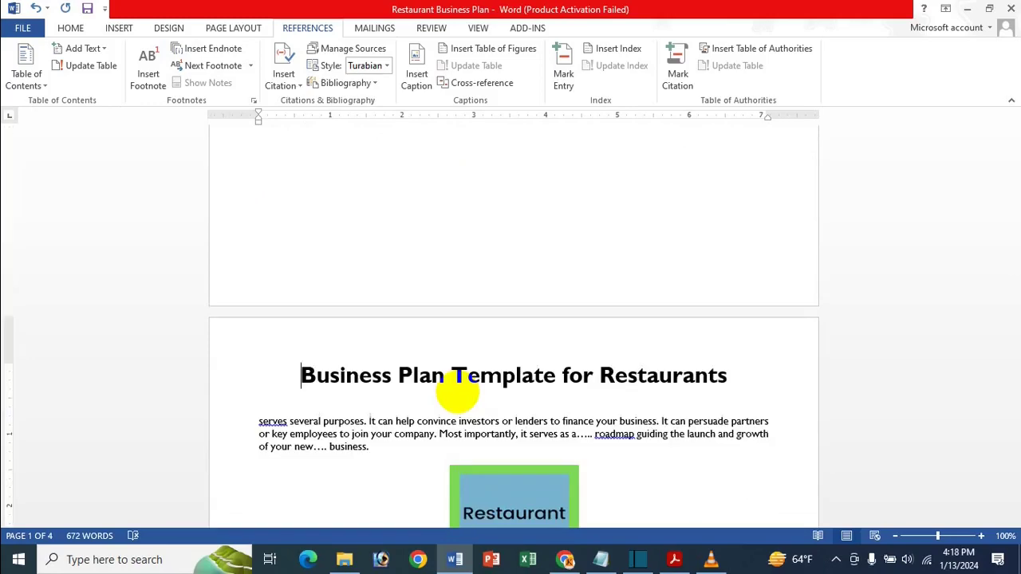
Place the cursor at the very start of the document, on the blank first page.
scroll(354, 404, down, 3)
scroll(355, 419, up, 10)
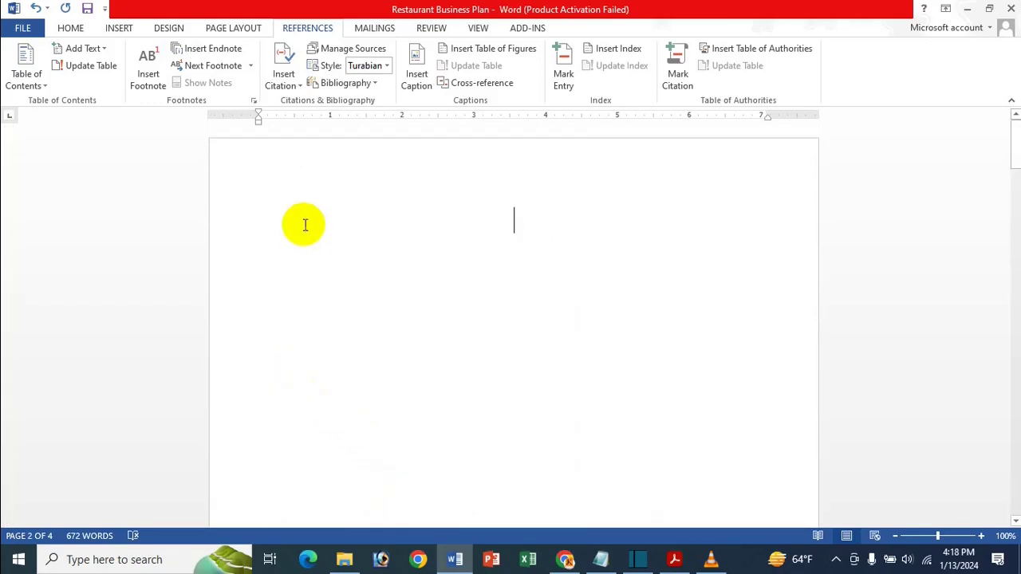
key(ctrl+Home)
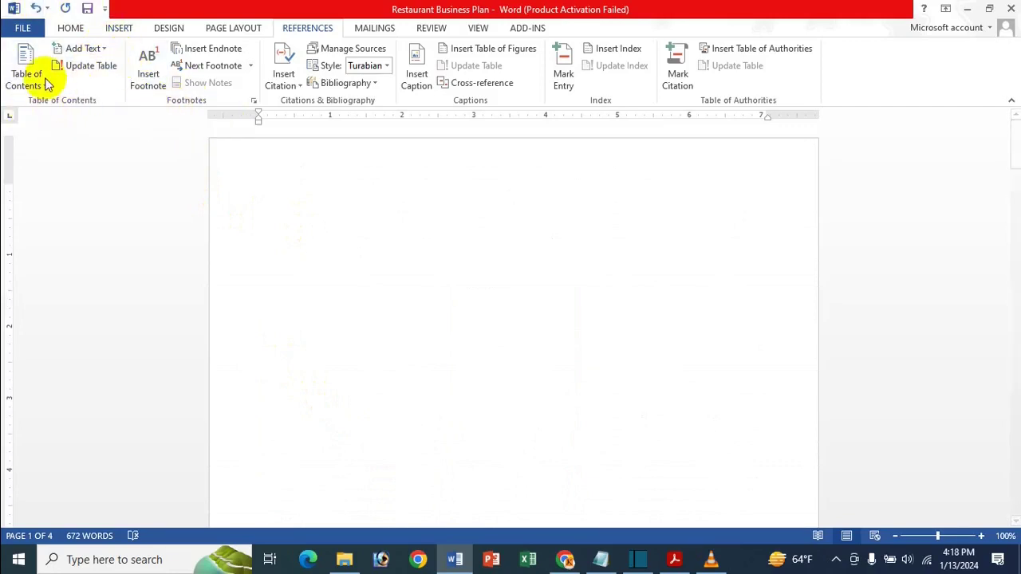
click(43, 75)
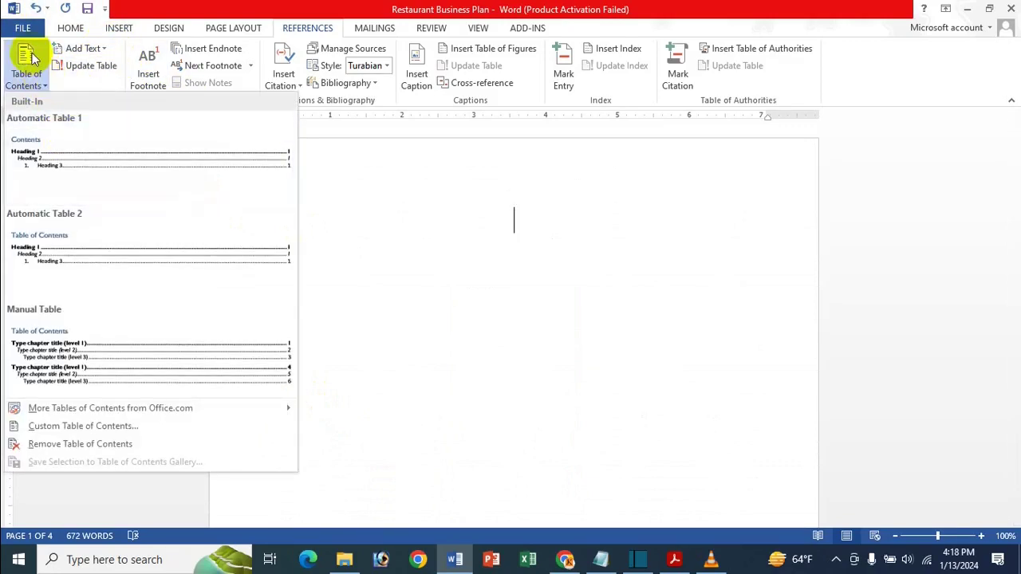
click(83, 48)
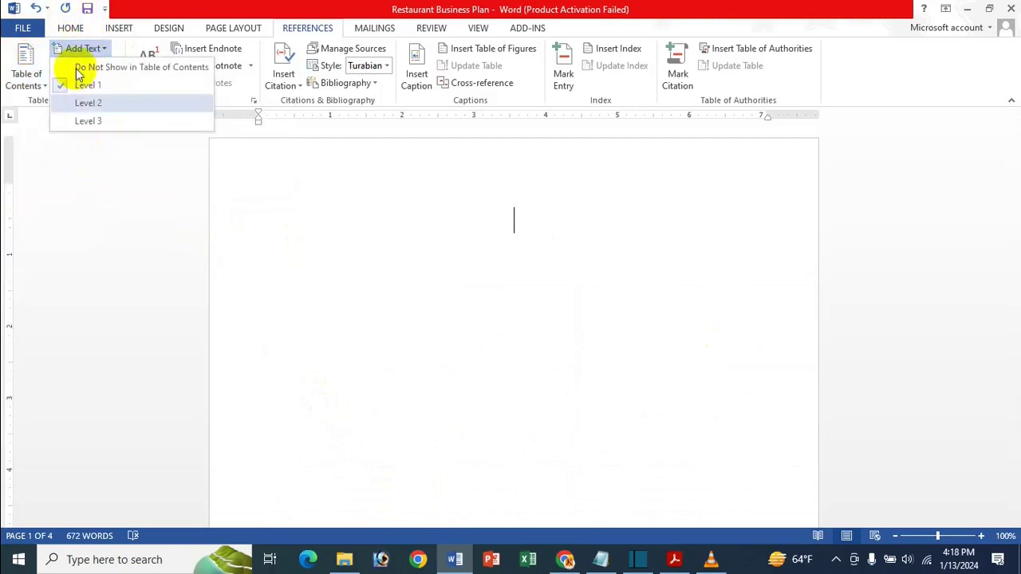
click(406, 367)
click(405, 351)
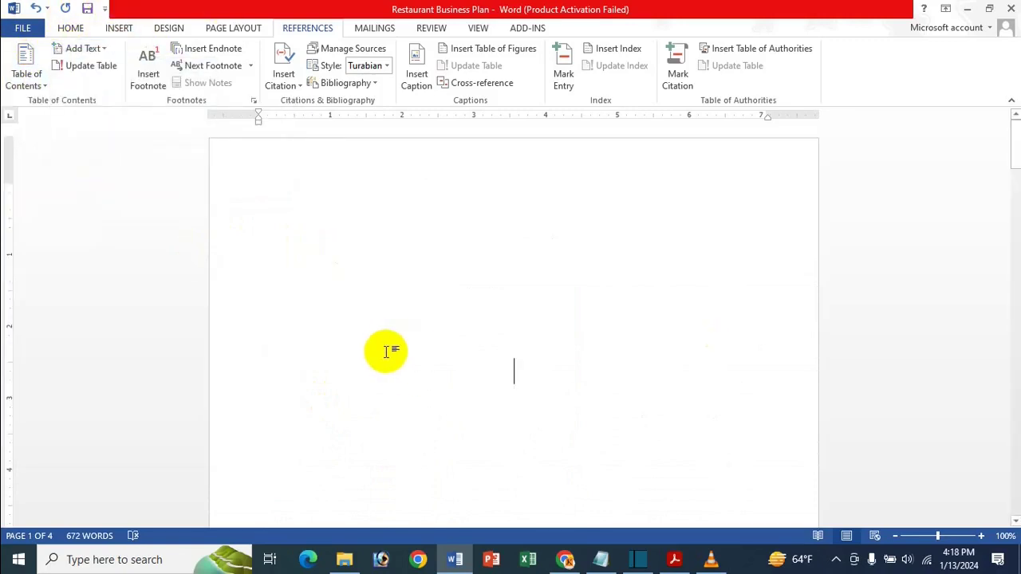
click(83, 48)
click(416, 233)
click(417, 212)
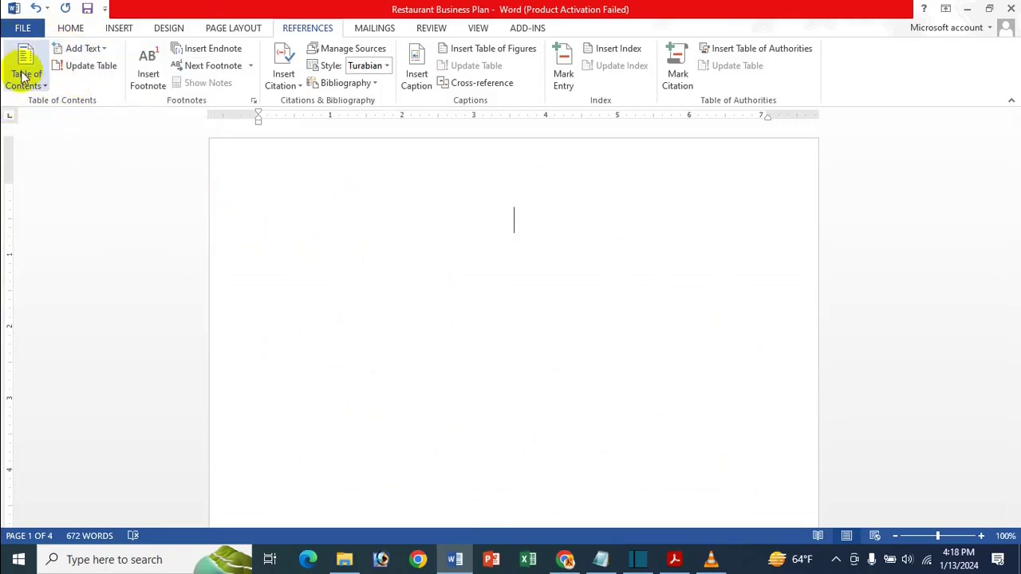
Insert a table of contents in the Automatic Table 1 style on the blank first page.
click(28, 84)
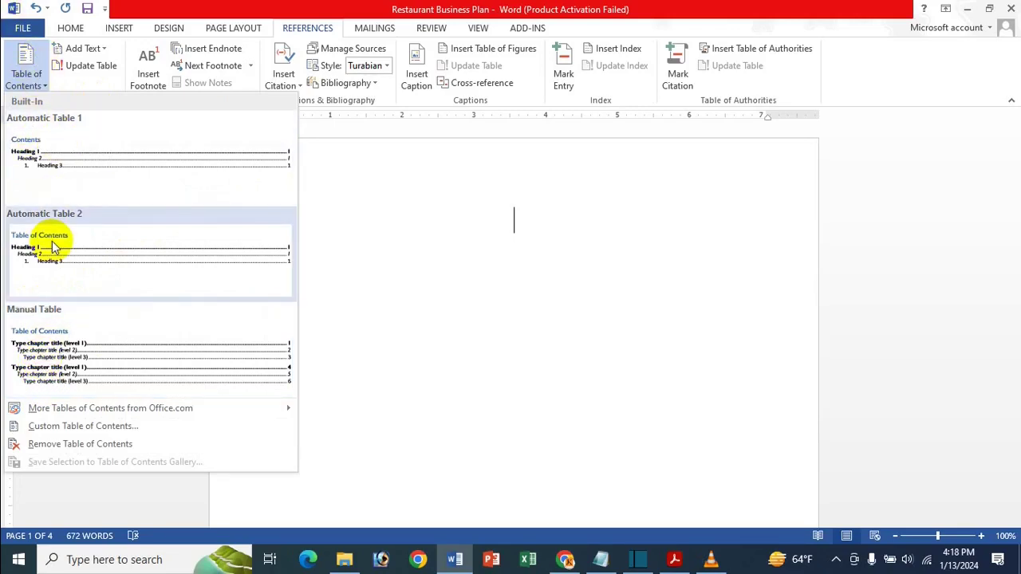
click(42, 177)
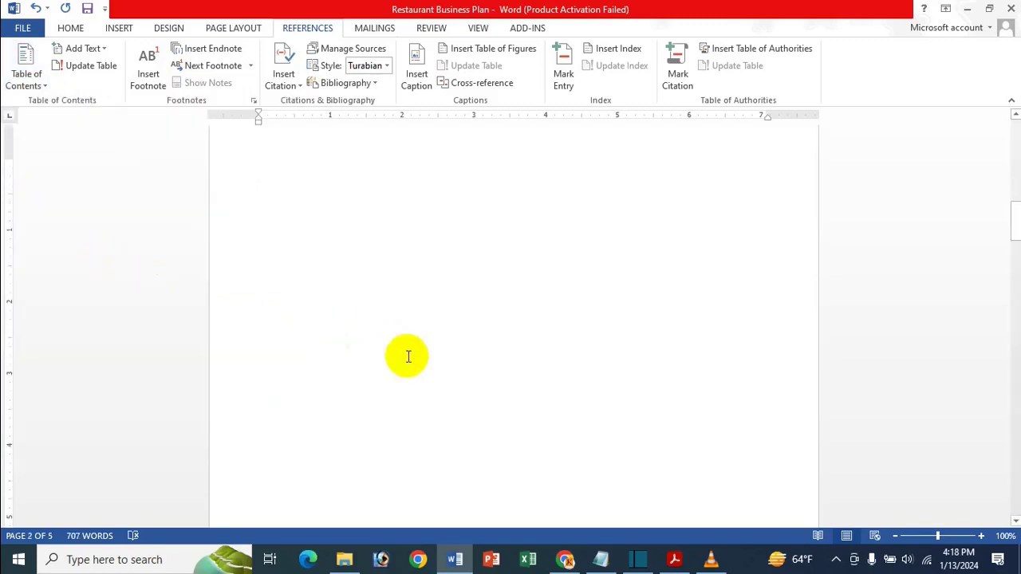
scroll(408, 357, down, 10)
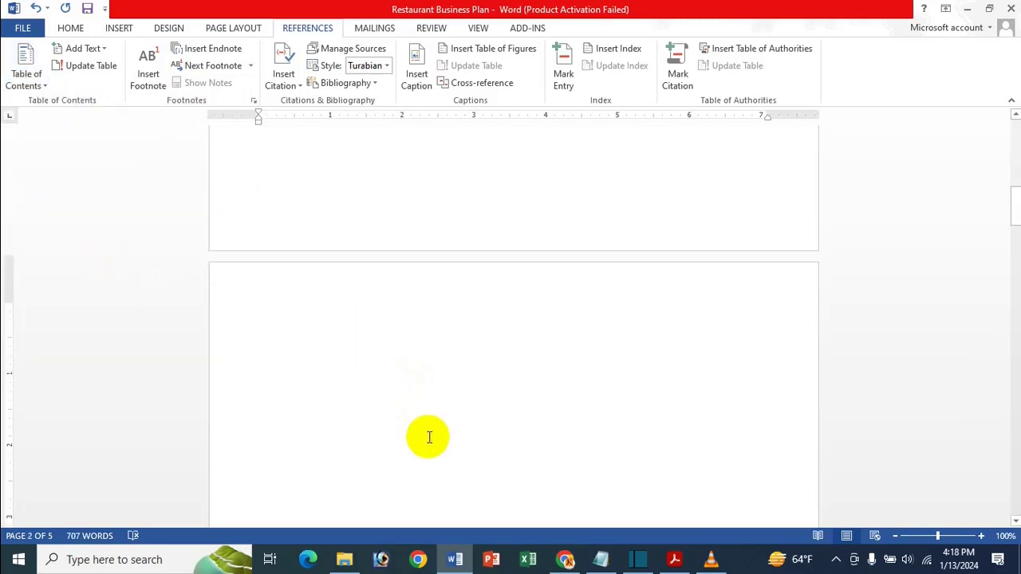
scroll(428, 437, up, 15)
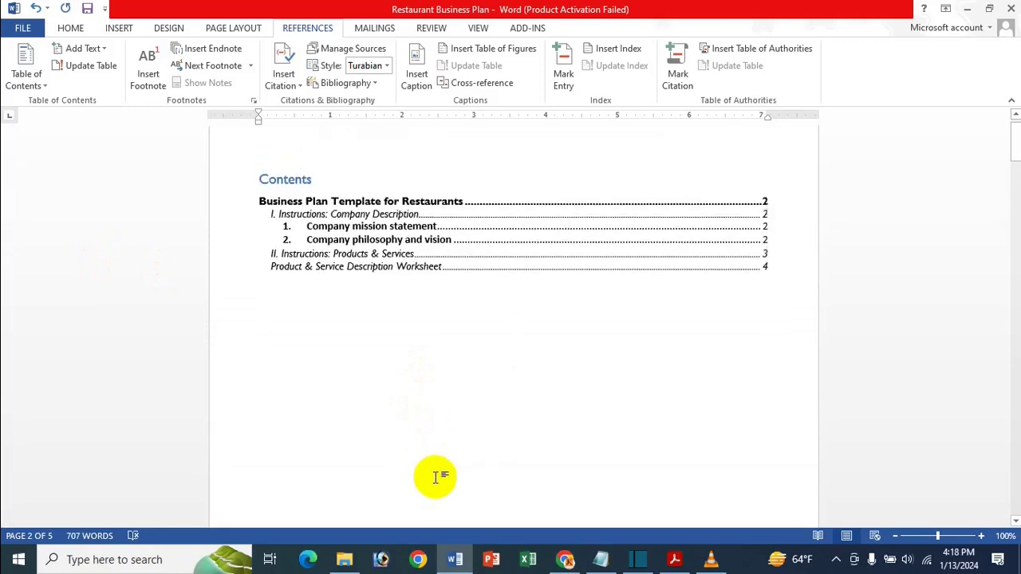
scroll(435, 477, up, 2)
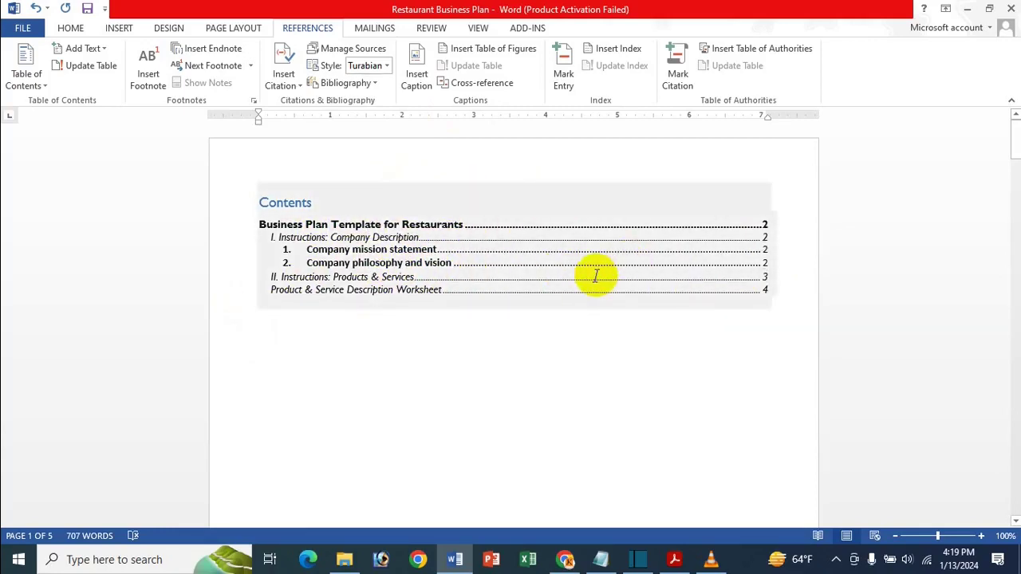
Add the heading "Your company's products and/or services:" in the Products & Services section to the table of contents as Level 3 text.
scroll(595, 279, down, 5)
scroll(595, 281, down, 10)
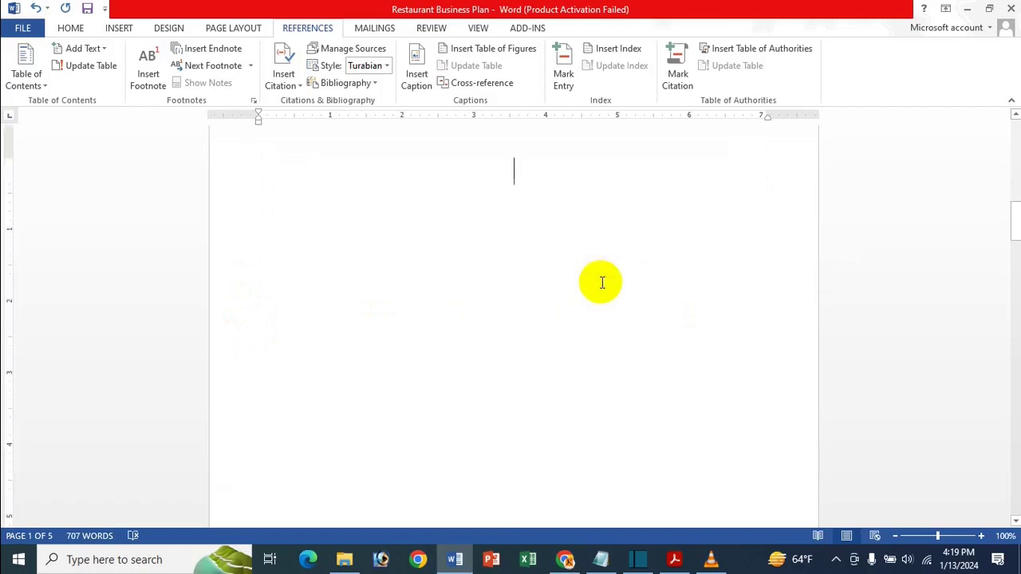
scroll(601, 281, down, 5)
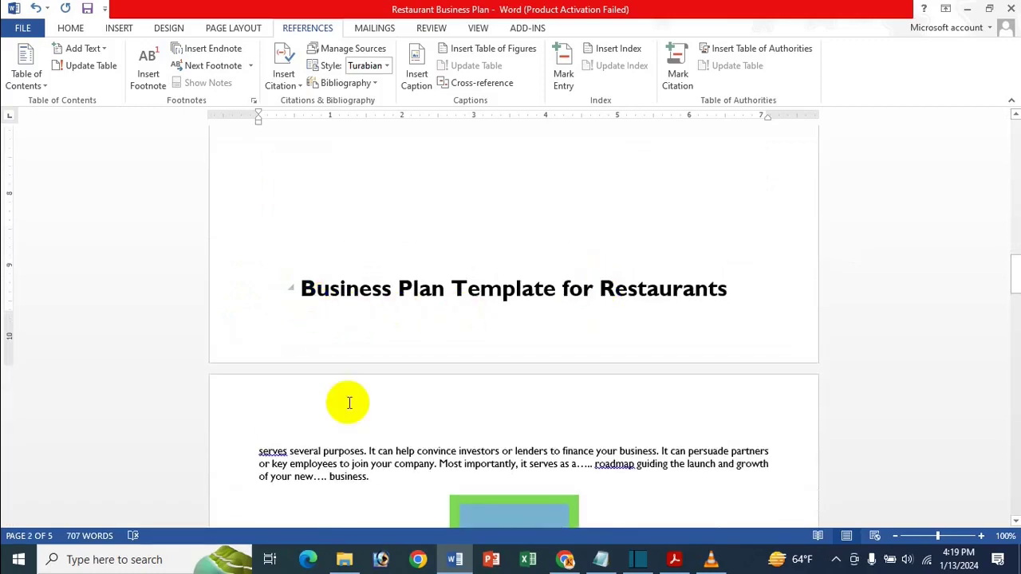
scroll(349, 407, down, 3)
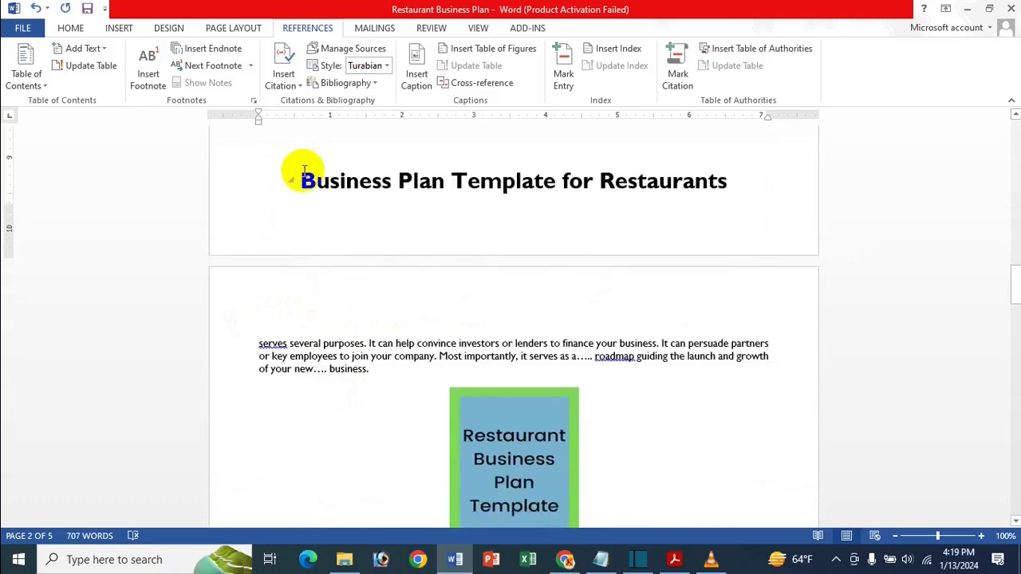
scroll(296, 189, down, 7)
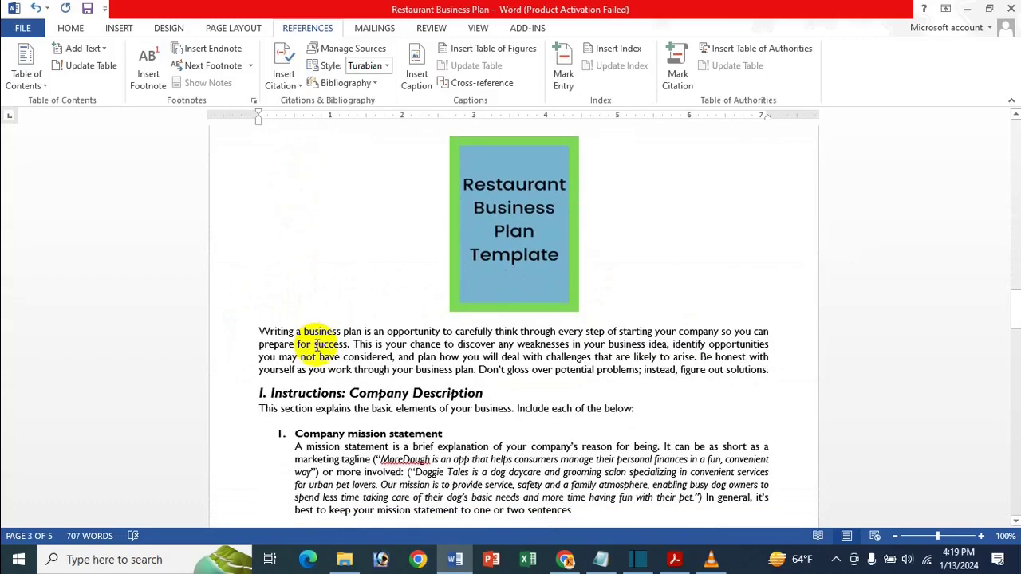
scroll(316, 345, up, 1)
scroll(384, 281, down, 20)
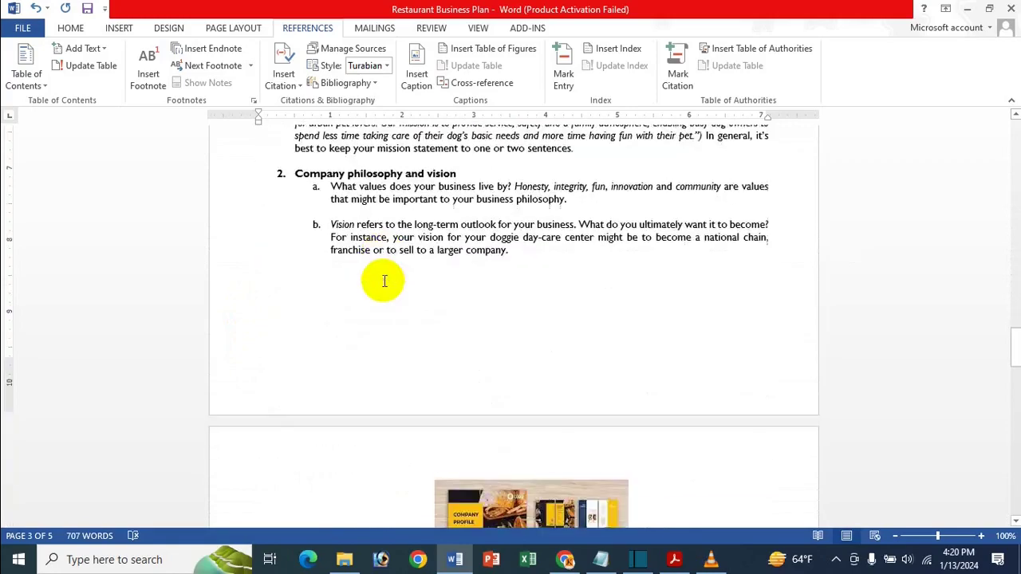
scroll(384, 281, down, 11)
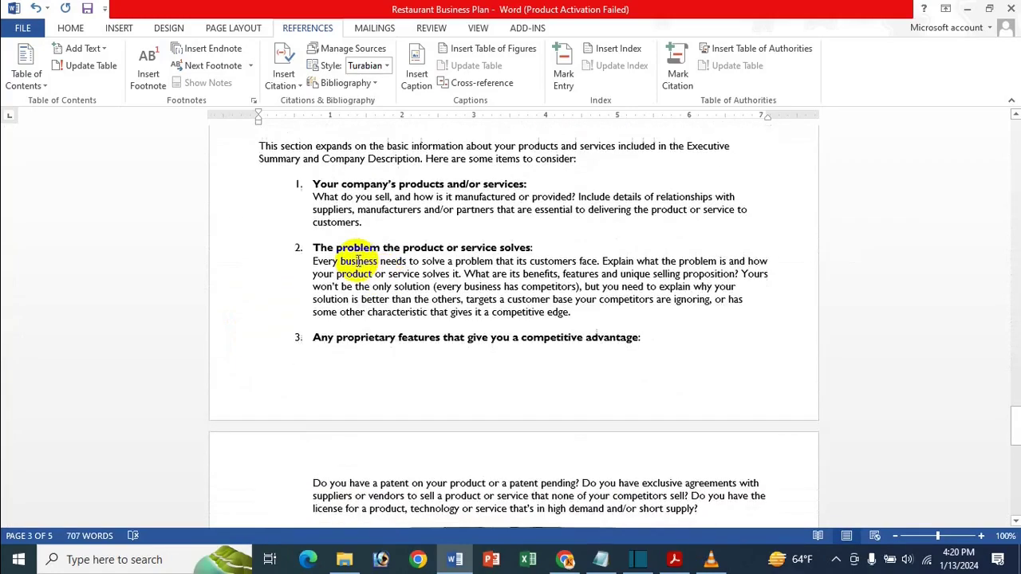
scroll(312, 254, up, 2)
drag(339, 254, 538, 258)
click(102, 54)
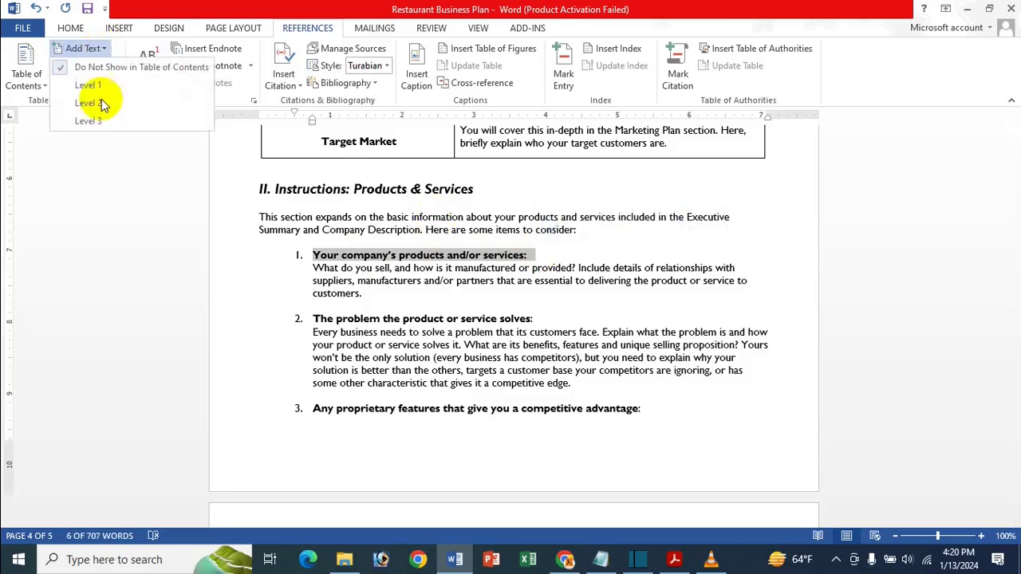
click(99, 120)
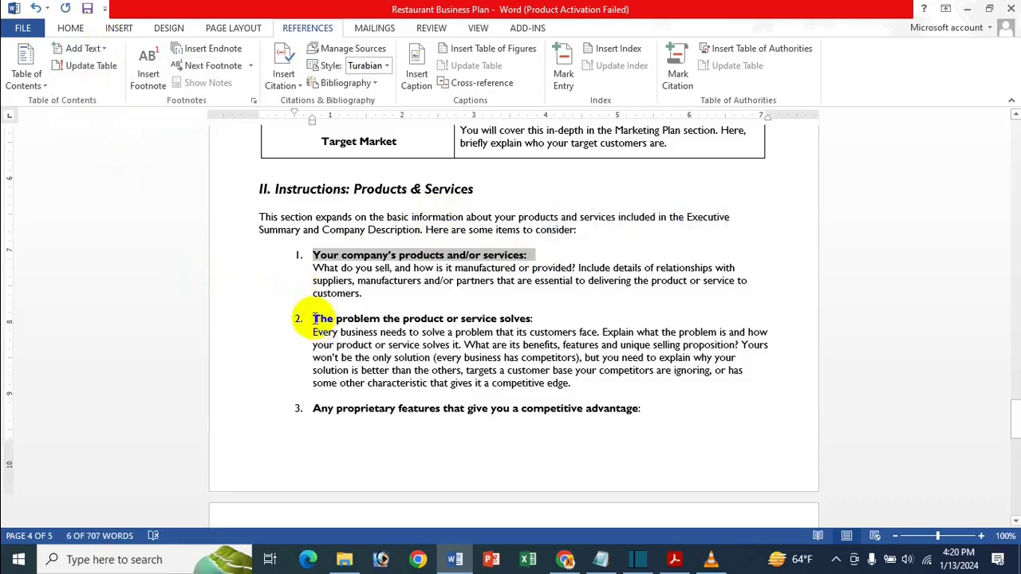
Mark the heading "The problem the product or service solves" as Level 3 text for the table of contents.
scroll(311, 314, down, 15)
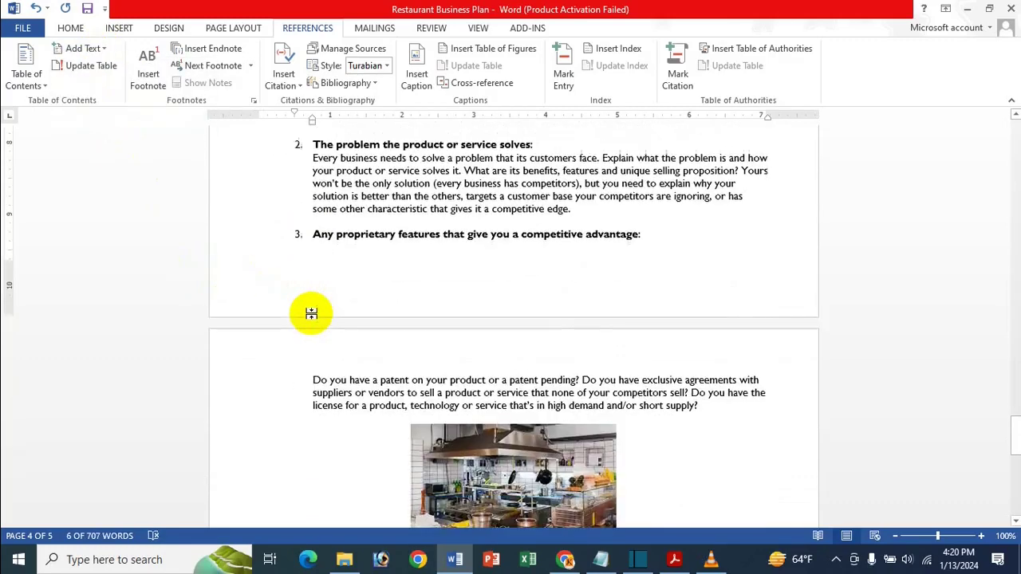
scroll(313, 313, up, 10)
scroll(311, 313, up, 3)
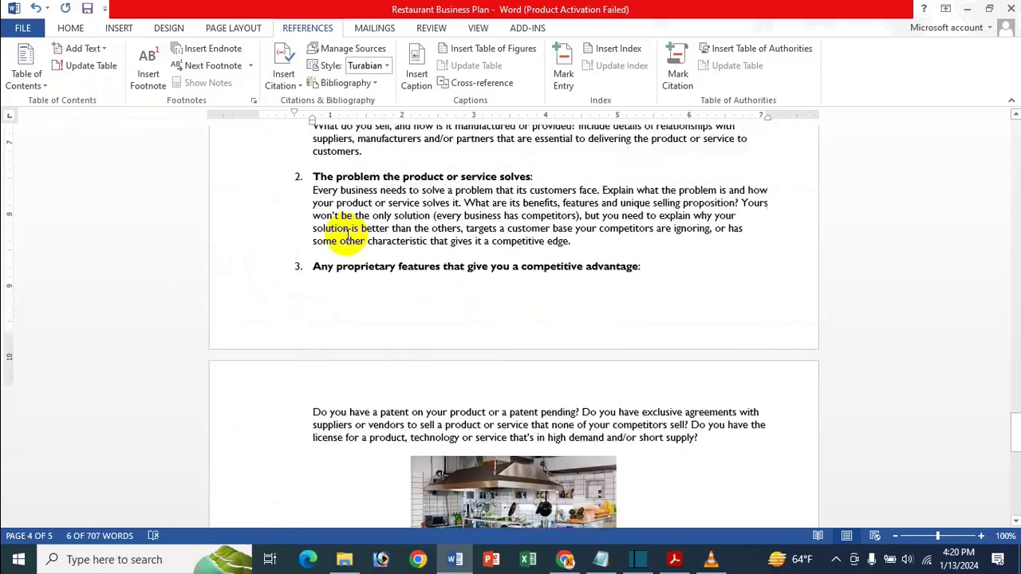
drag(337, 249, 533, 245)
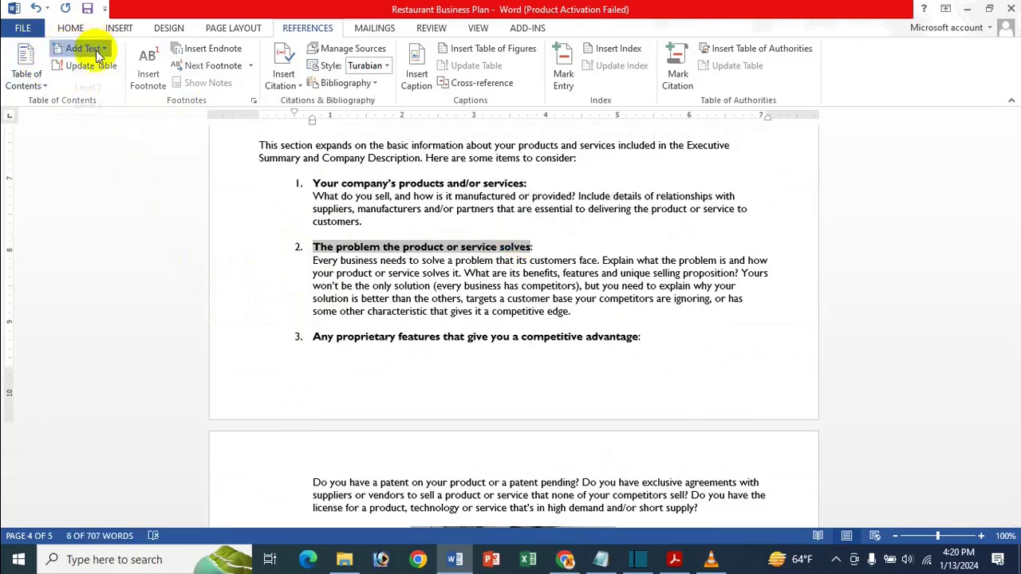
click(76, 50)
click(115, 121)
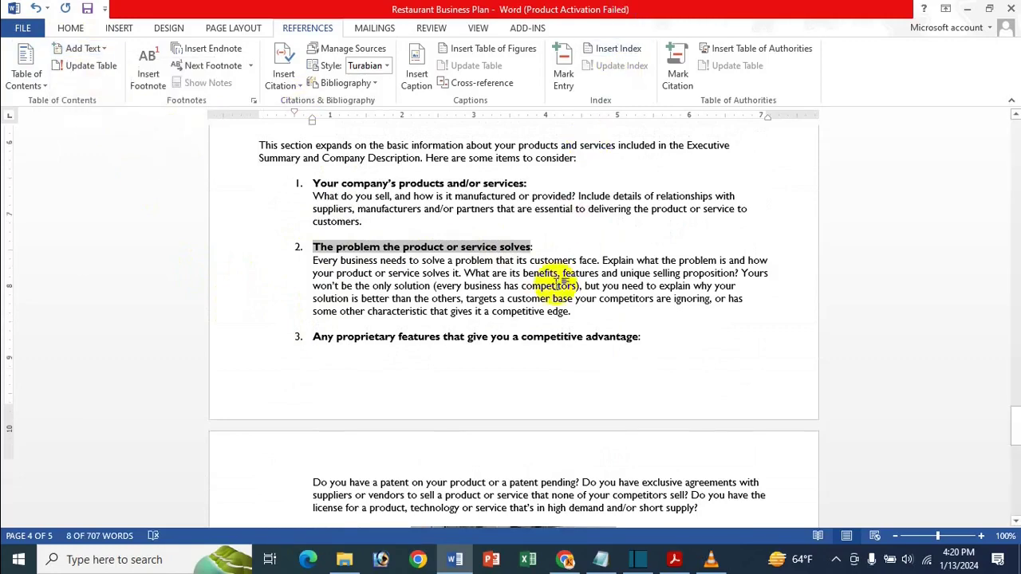
Update the entire table of contents on the first page, including its entries as well as the page numbers.
scroll(562, 274, up, 20)
scroll(563, 273, up, 10)
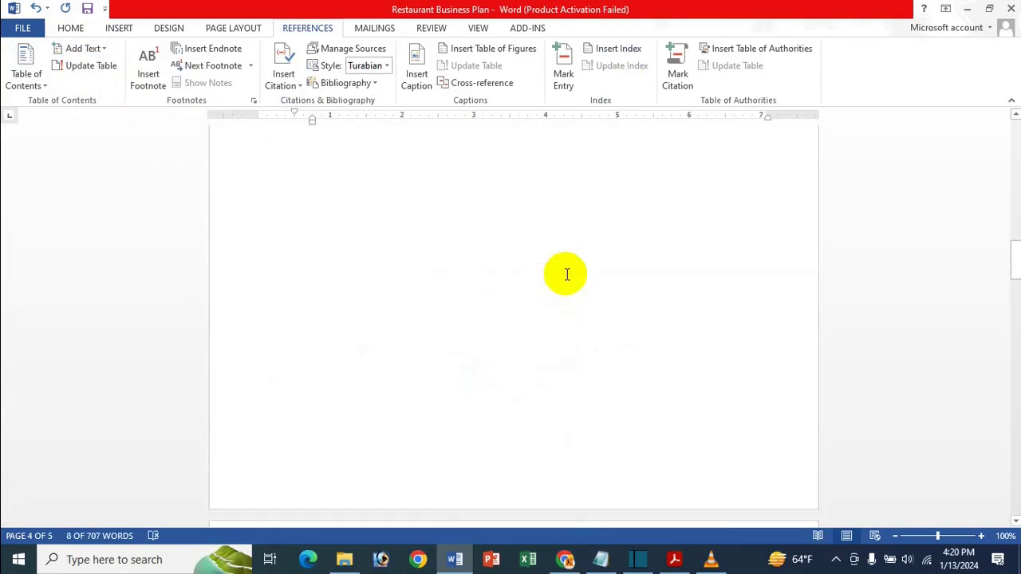
scroll(546, 273, up, 3)
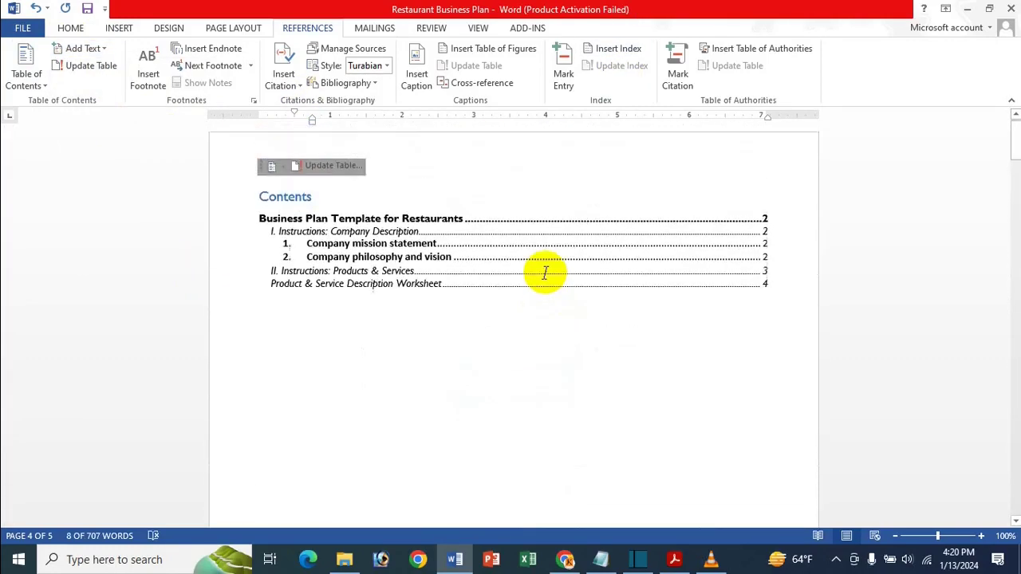
click(383, 371)
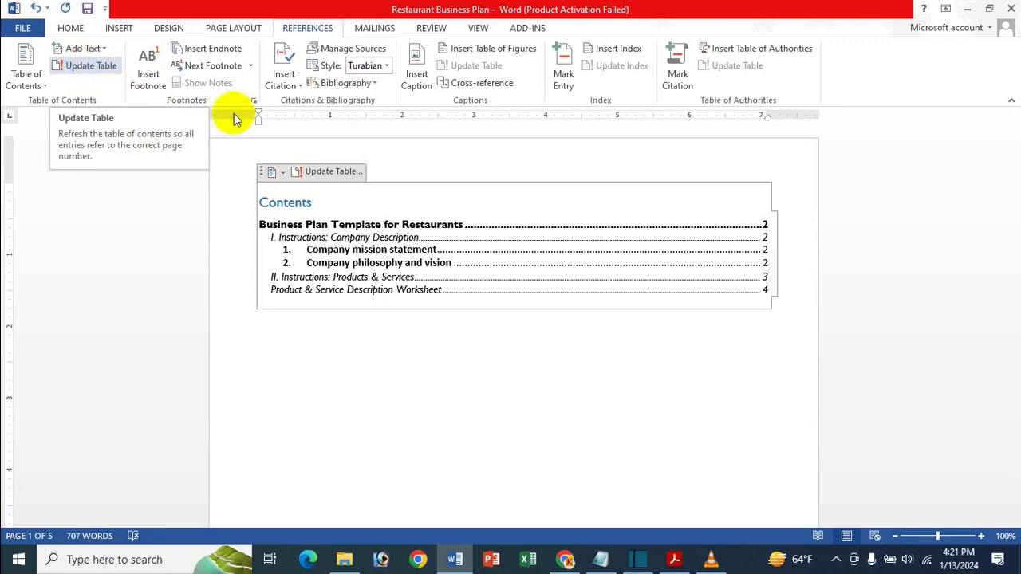
click(346, 170)
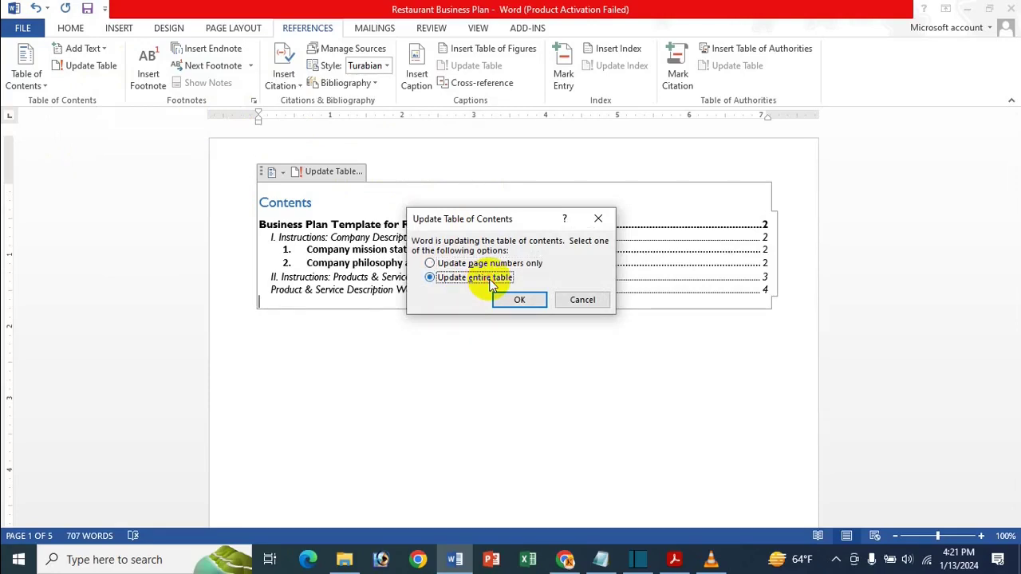
click(542, 301)
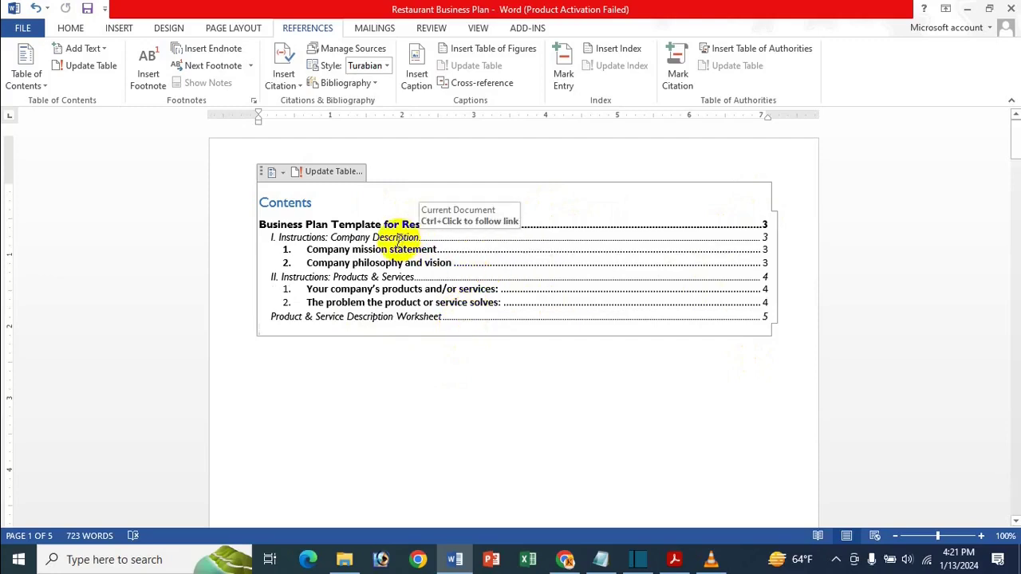
Try the Automatic Table 2 style and the Manual Table style on the table of contents.
click(23, 80)
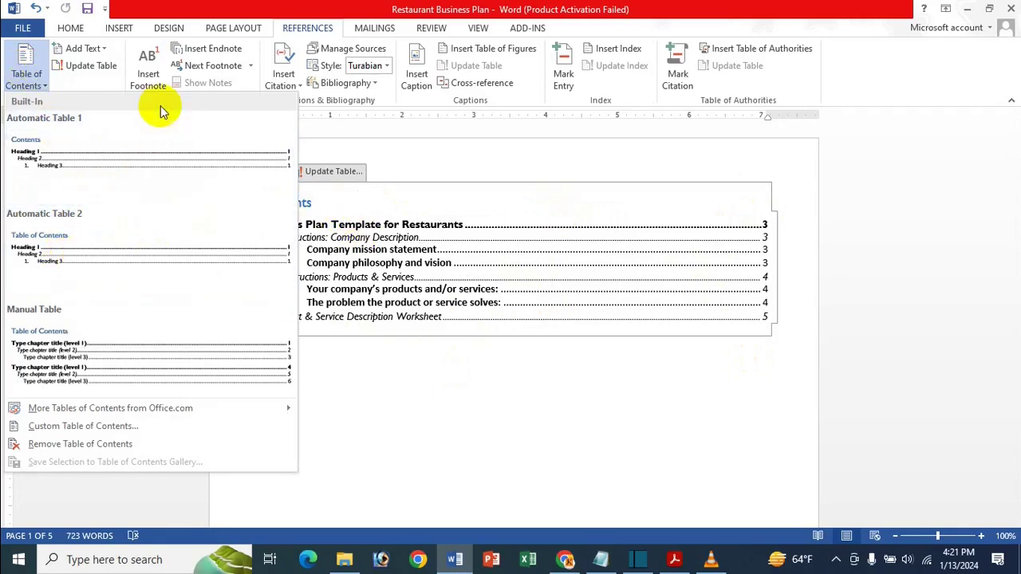
click(66, 243)
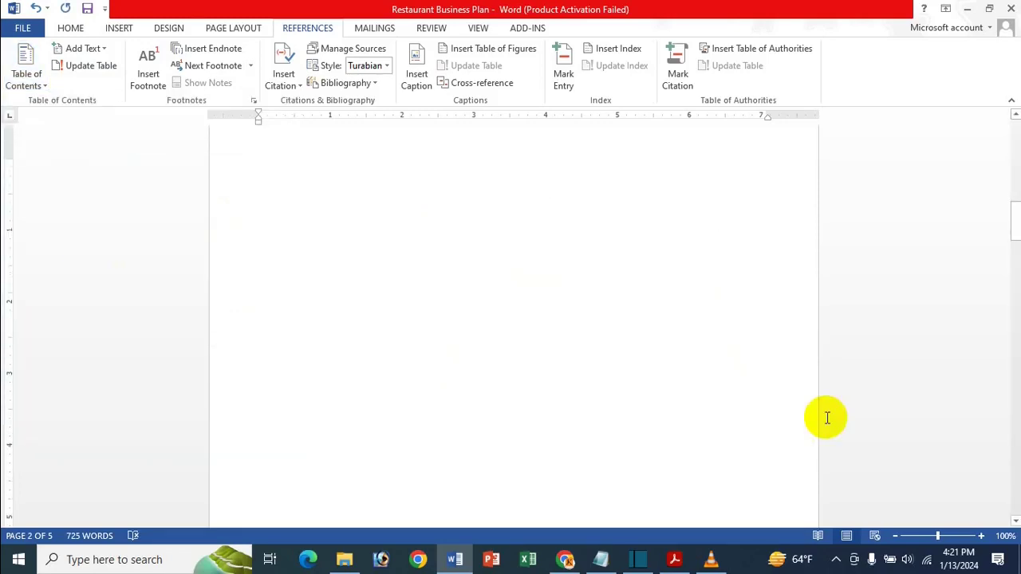
scroll(827, 418, up, 5)
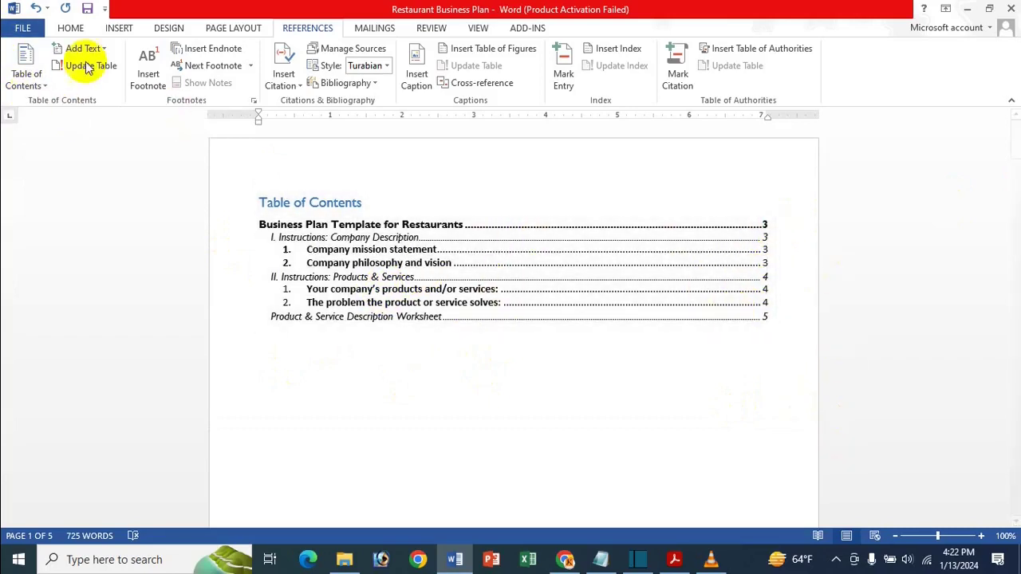
click(26, 70)
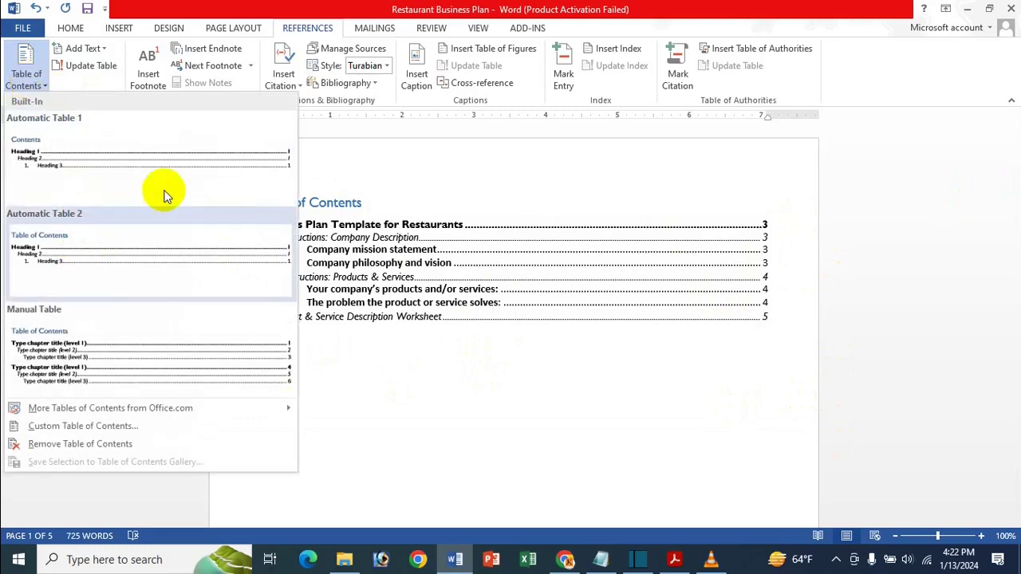
click(55, 363)
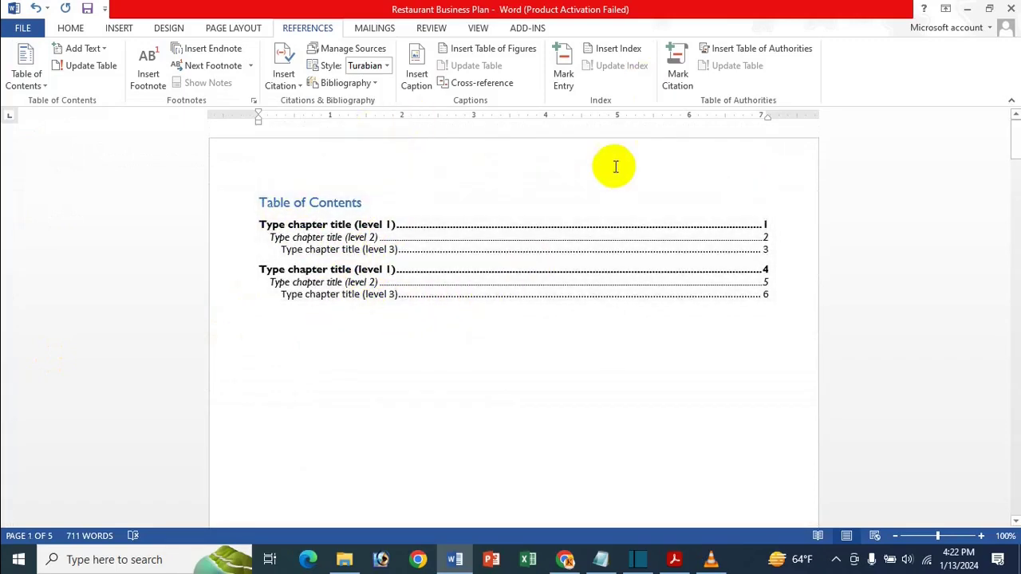
Replace the manual table of contents with the Automatic Table 1 style.
click(20, 66)
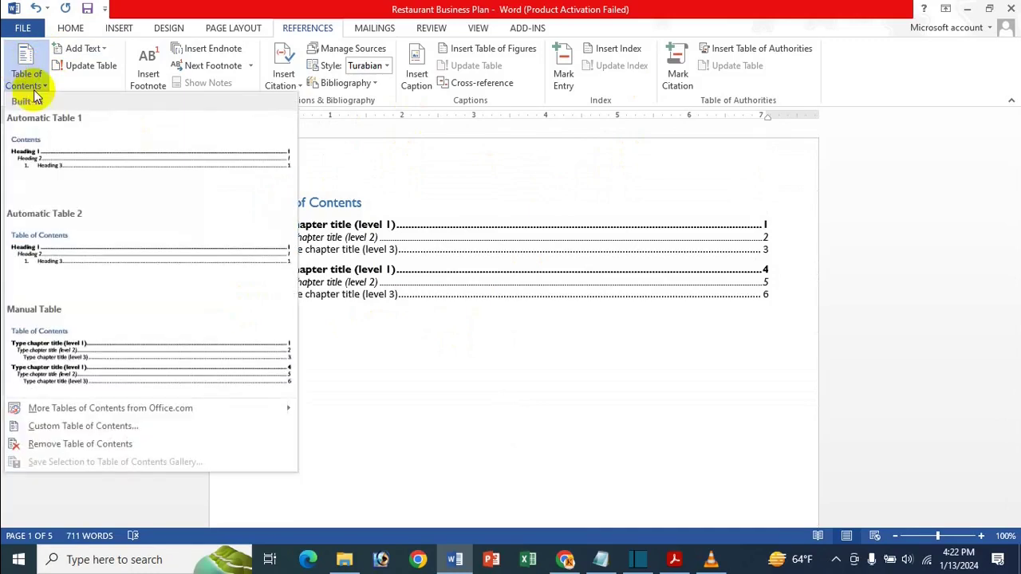
click(52, 165)
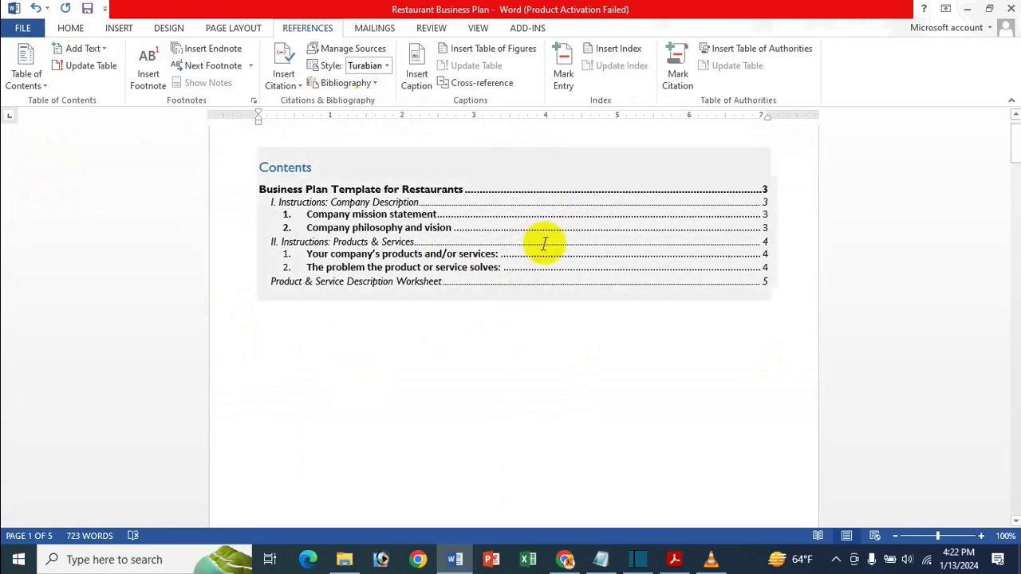
click(10, 83)
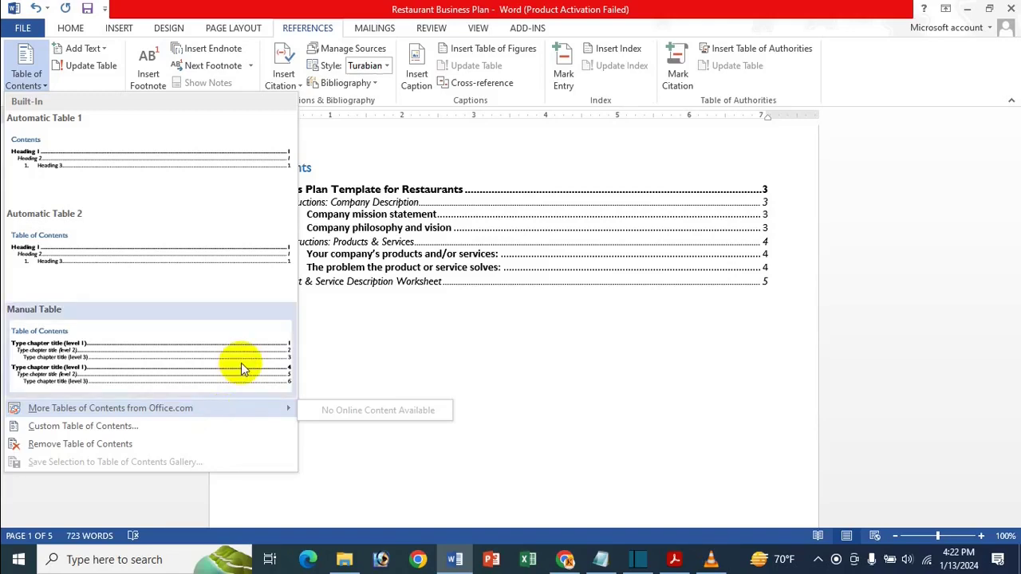
click(319, 10)
click(361, 222)
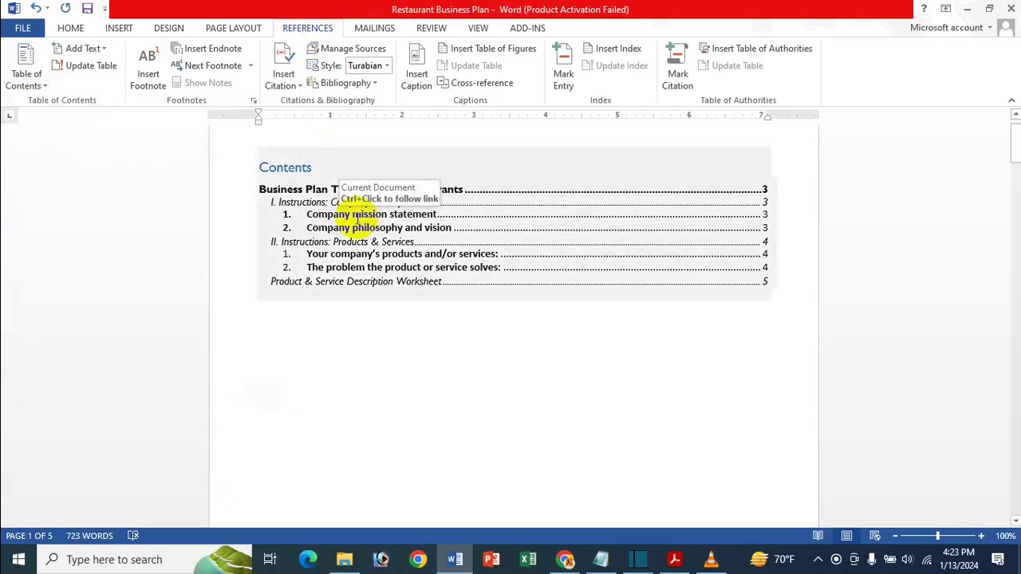
Replace the selected table of contents with a custom one that does not show page numbers.
click(496, 240)
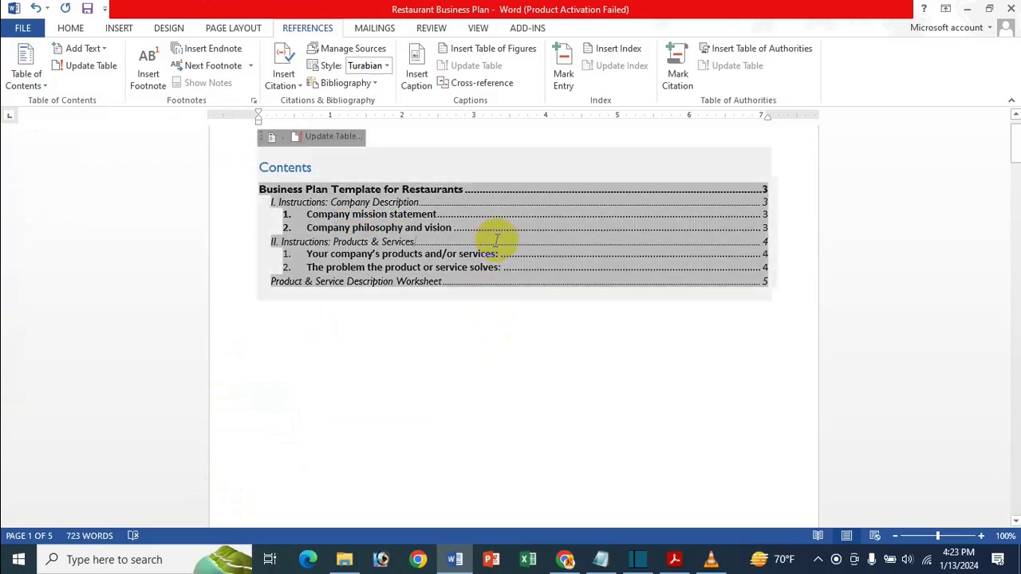
click(24, 78)
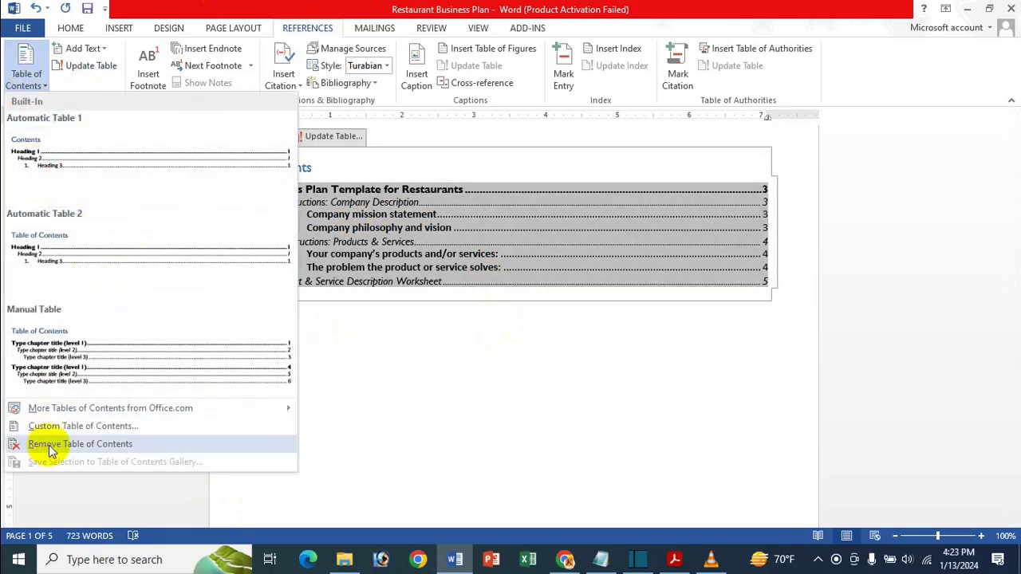
click(76, 429)
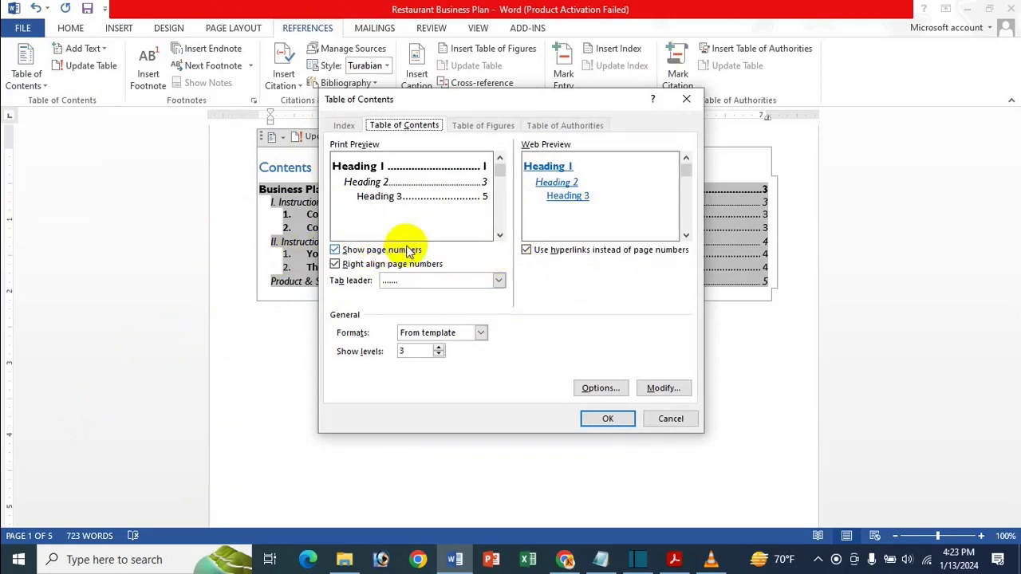
drag(456, 103, 391, 118)
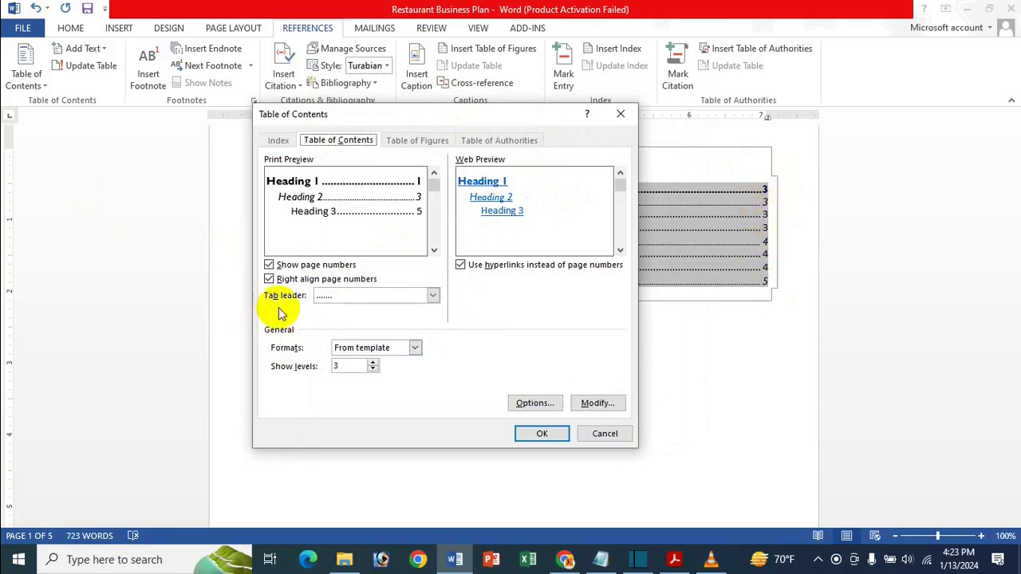
click(281, 265)
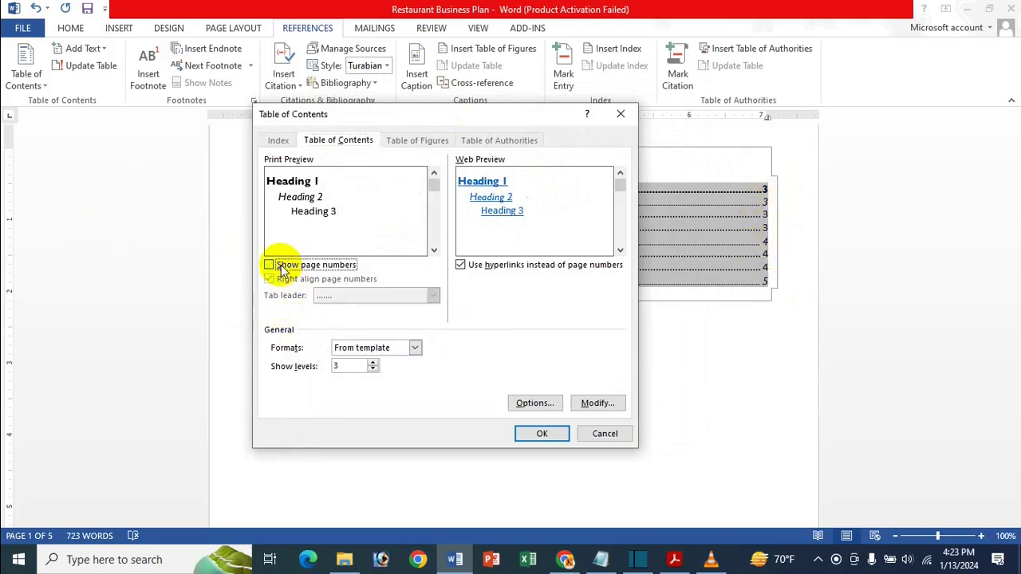
click(548, 439)
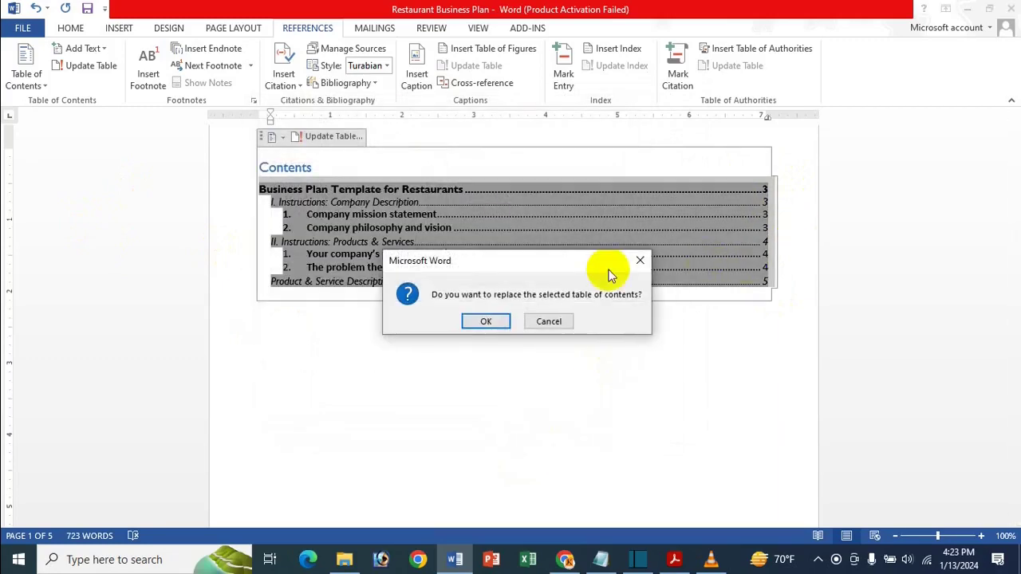
click(485, 321)
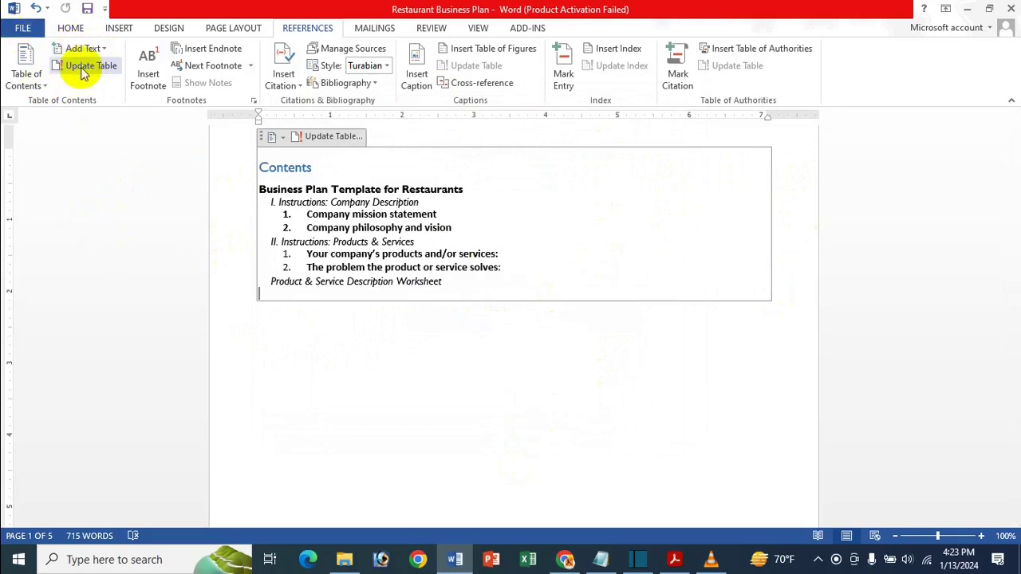
click(22, 67)
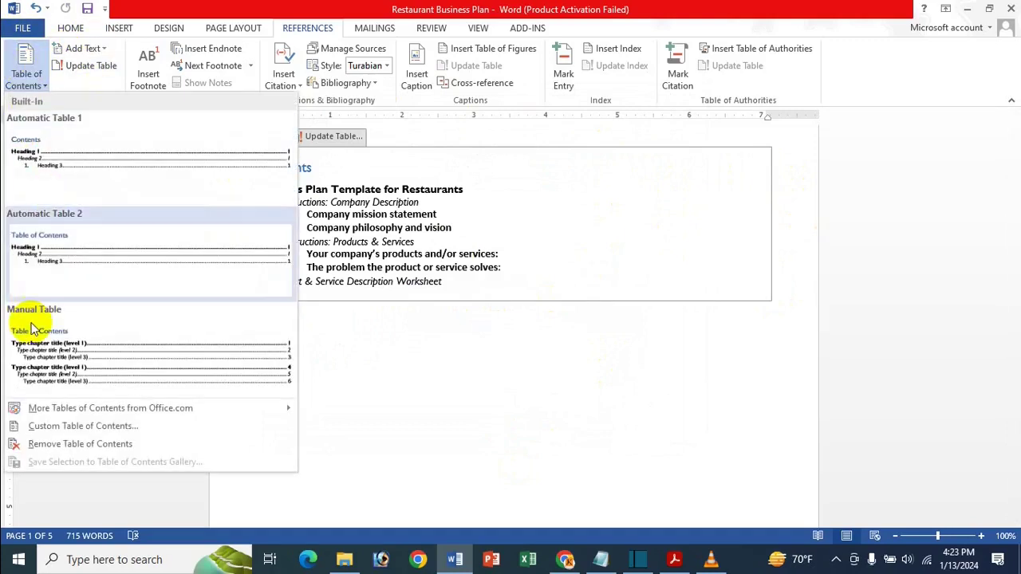
click(415, 233)
double_click(415, 231)
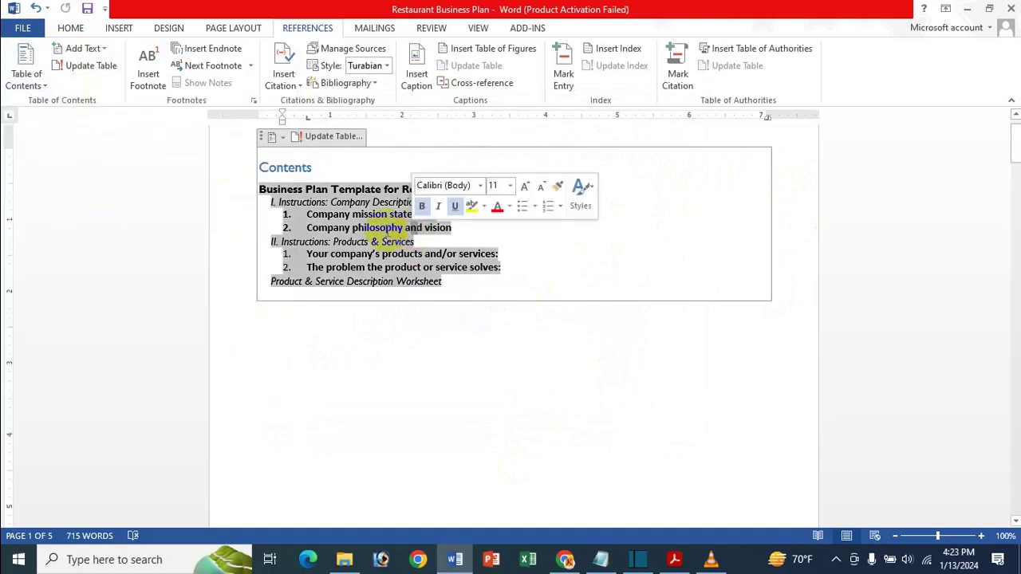
click(28, 76)
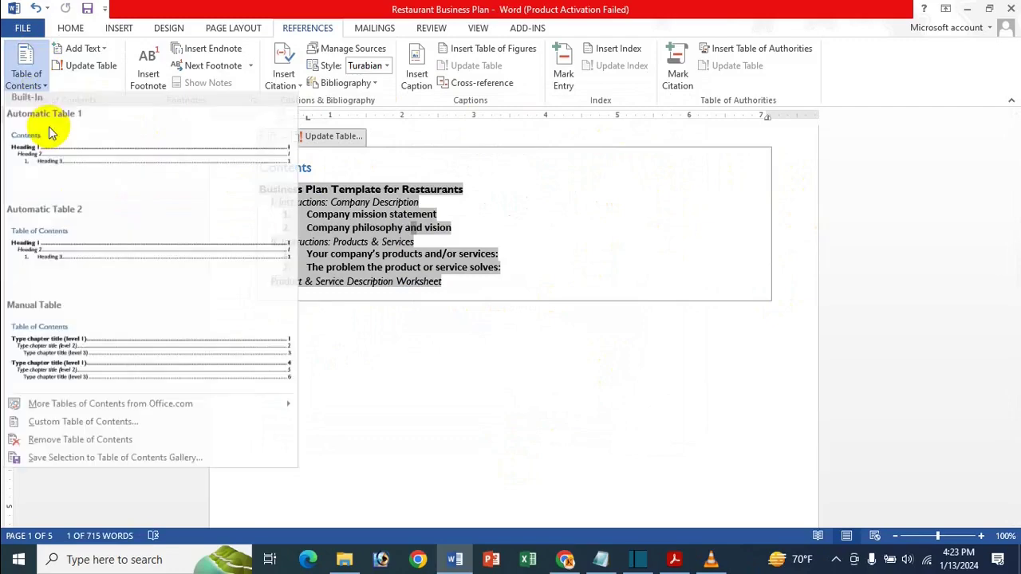
click(110, 427)
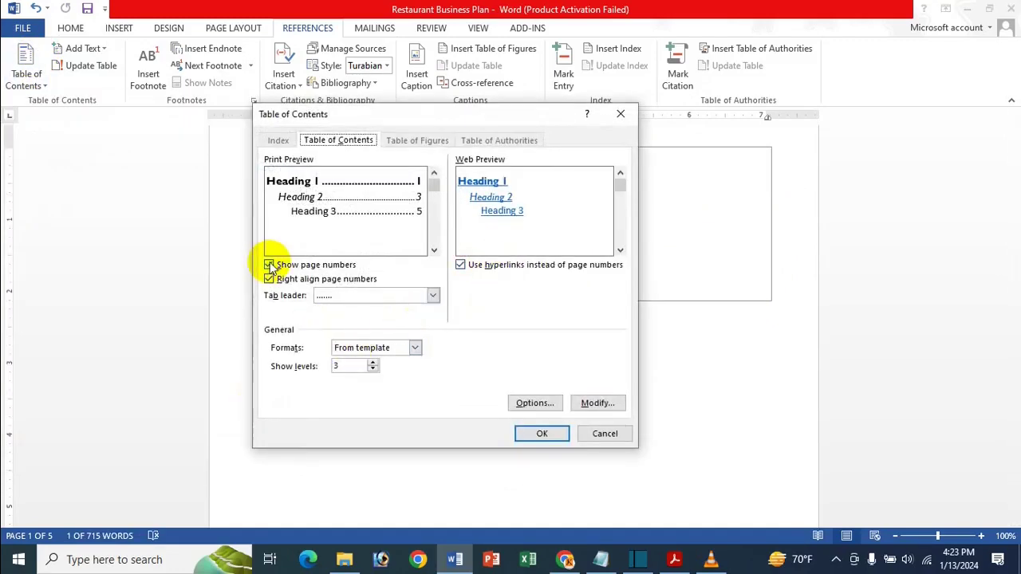
click(622, 113)
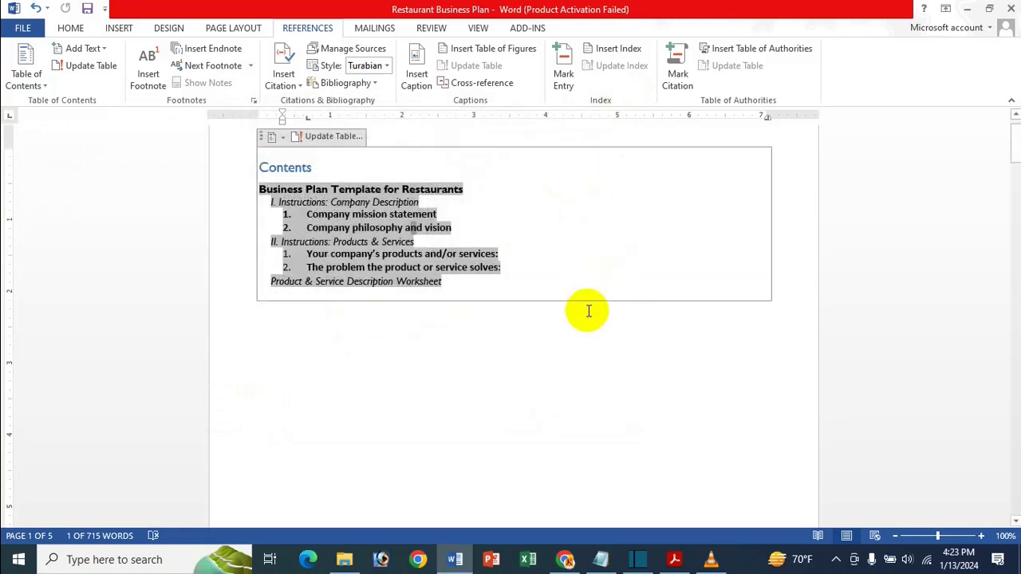
Open the custom table of contents settings and examine the available tab leader styles.
click(28, 76)
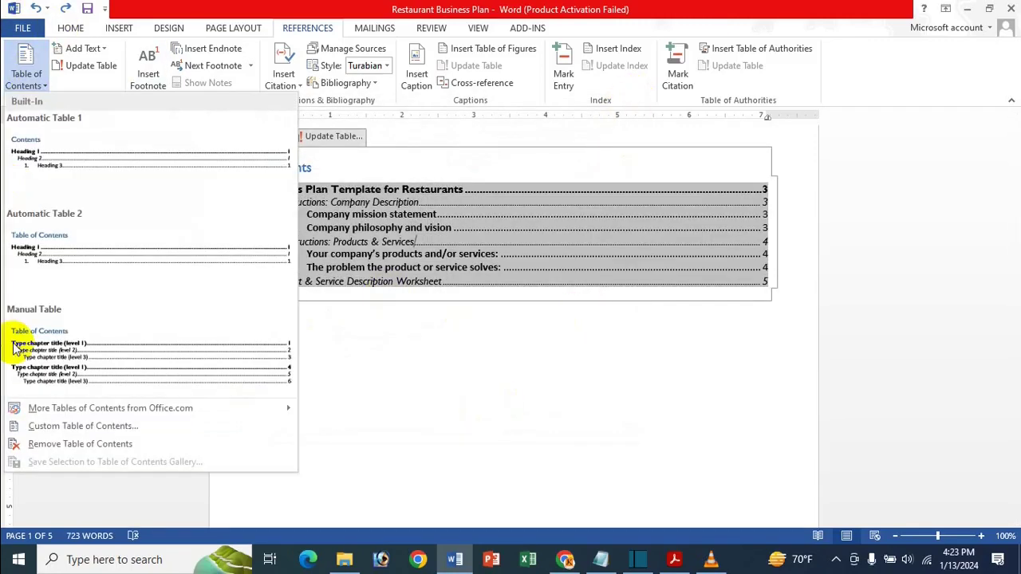
click(68, 427)
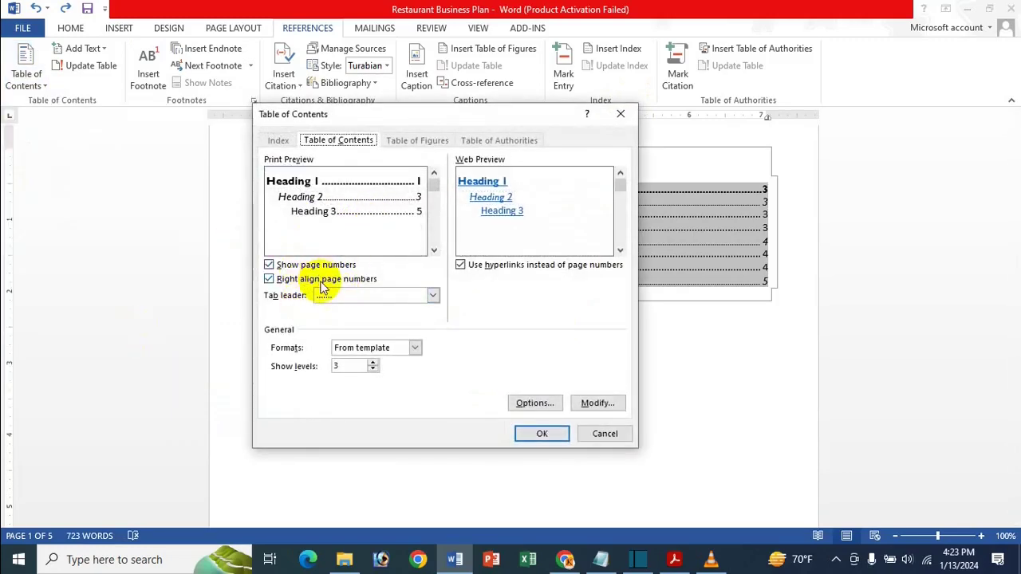
click(324, 300)
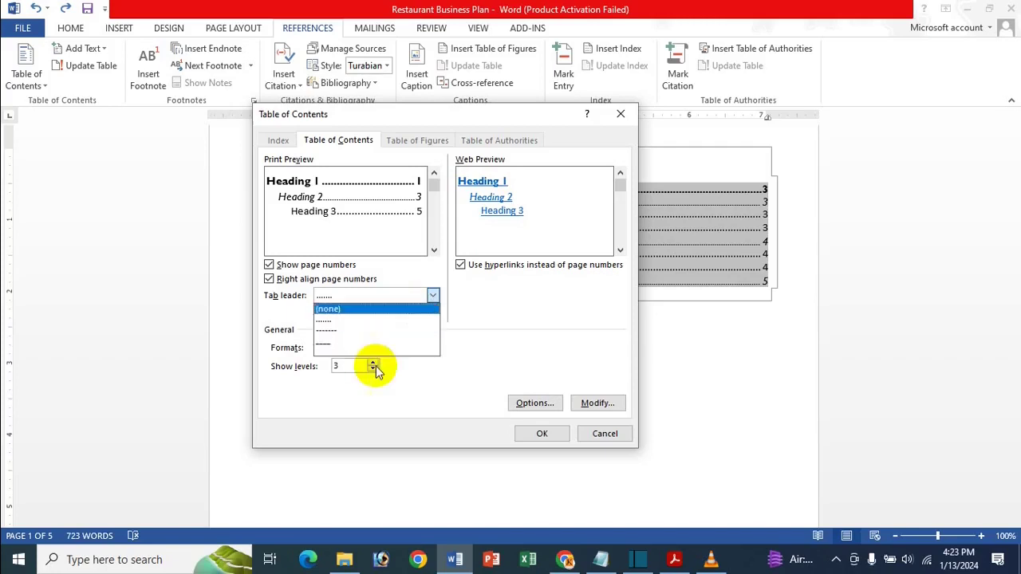
click(516, 296)
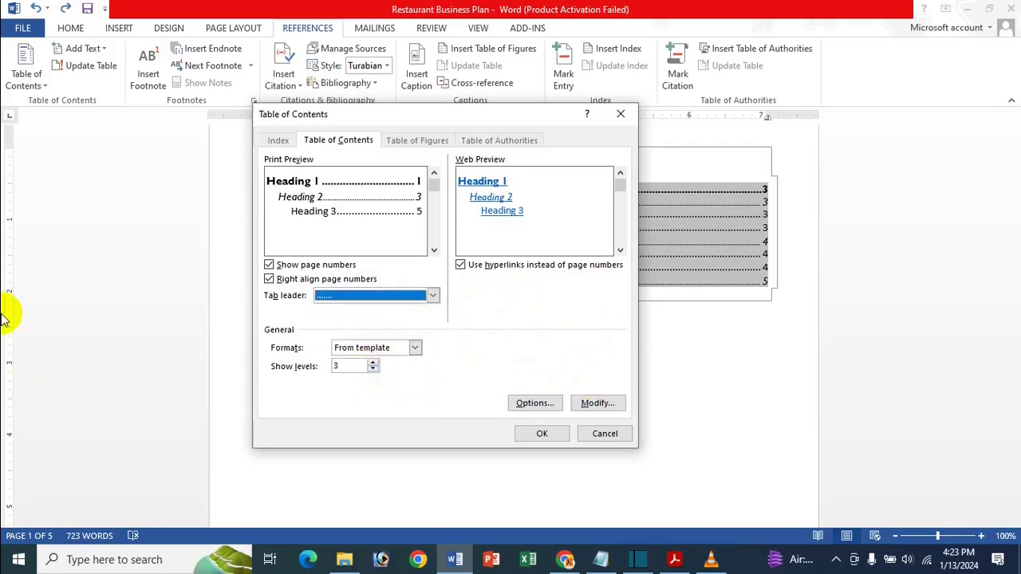
Modify the TOC 1 style of the table of contents to use the Castellar font in italics.
click(600, 403)
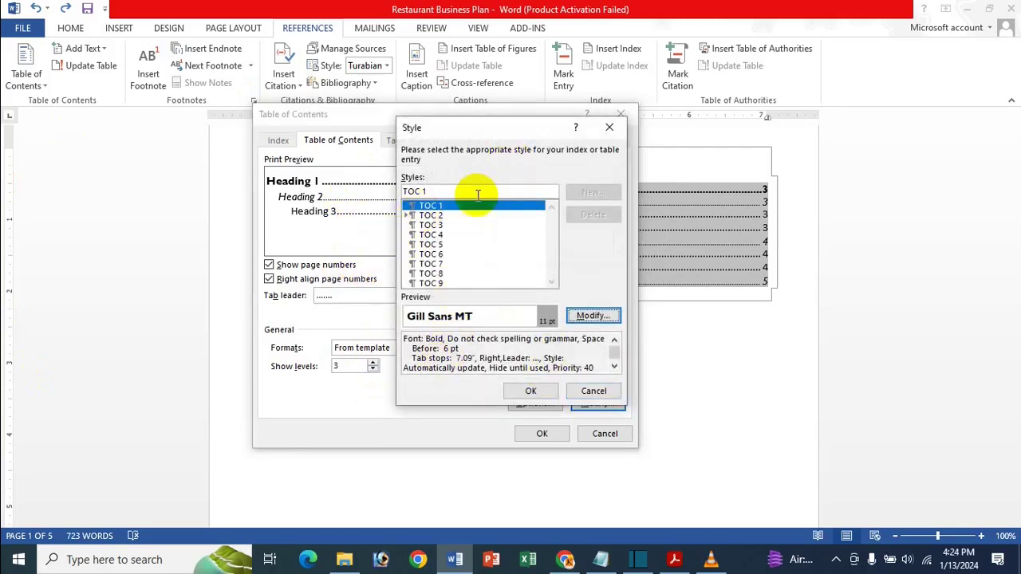
click(593, 314)
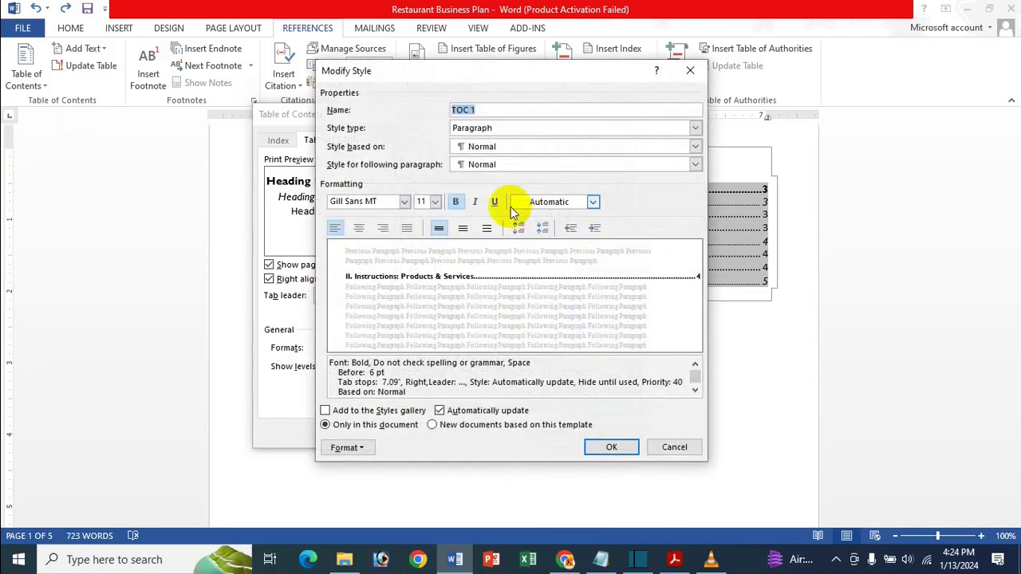
click(405, 201)
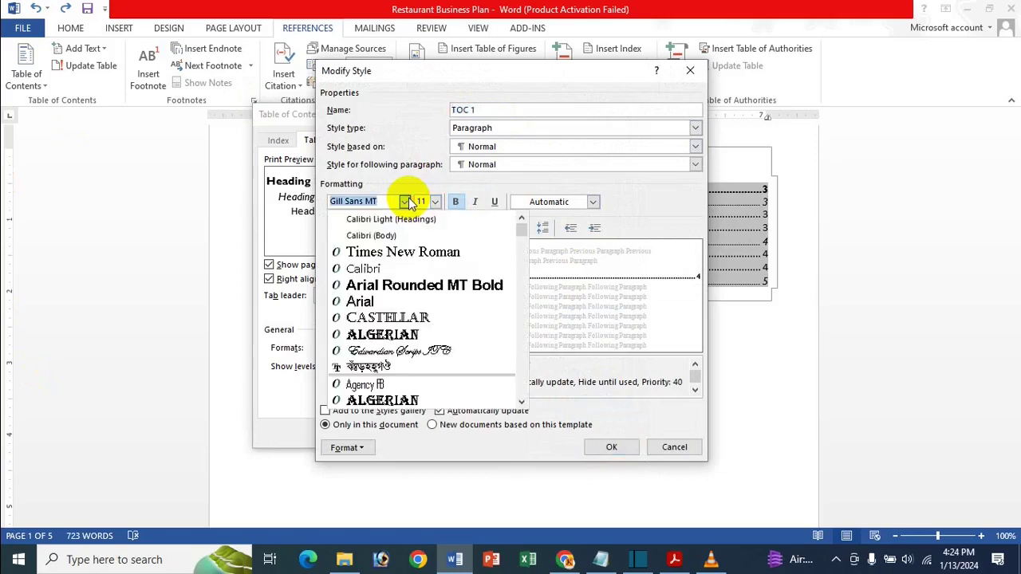
click(419, 318)
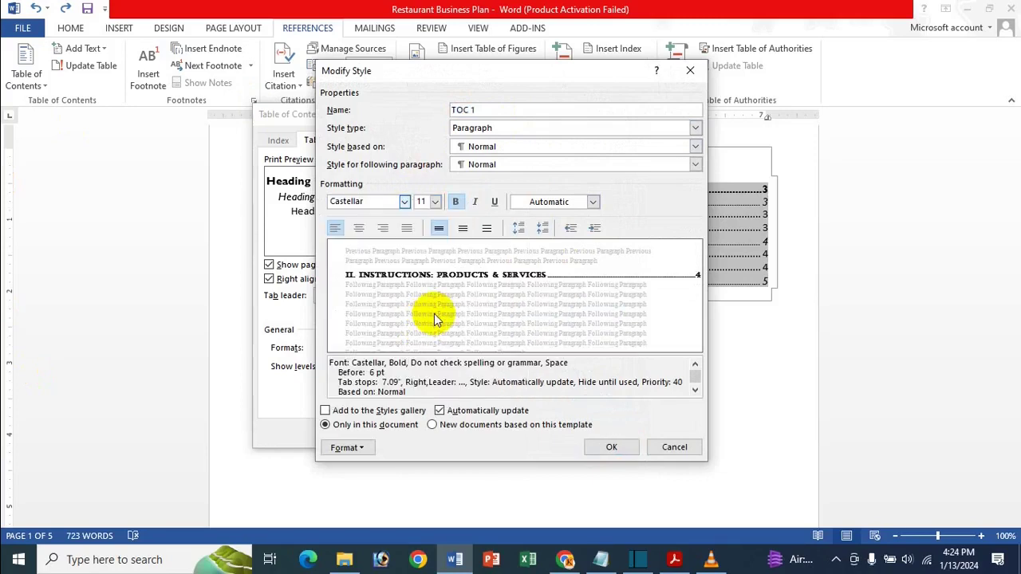
click(476, 203)
Set the font color of the TOC 1 style to blue from the extended standard color palette.
click(549, 205)
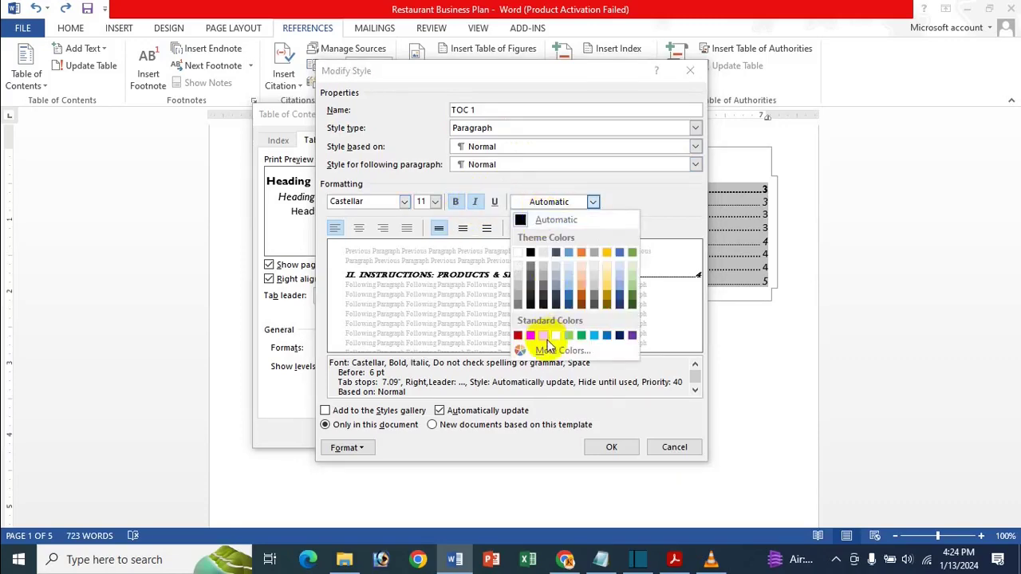
click(565, 349)
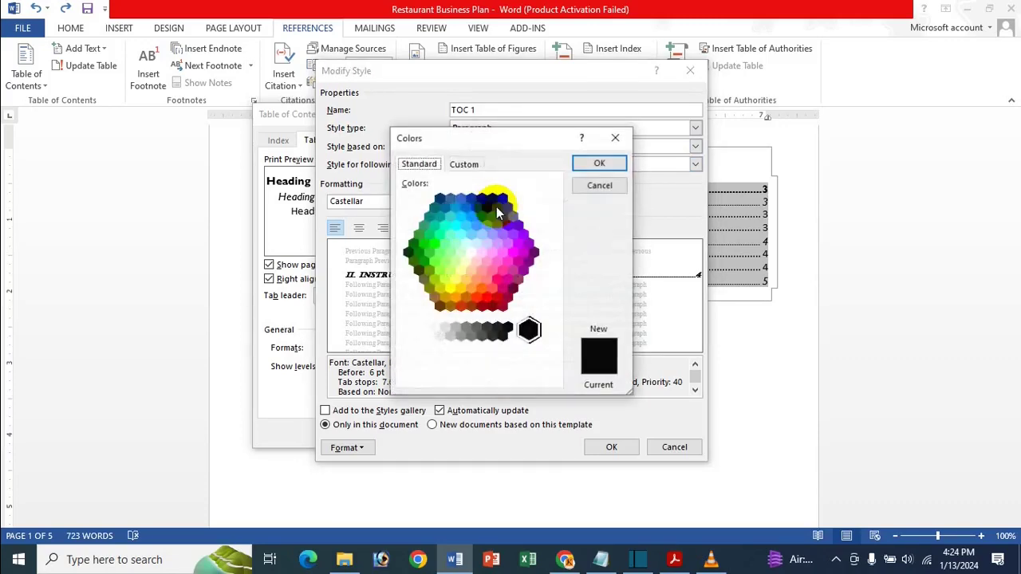
click(485, 205)
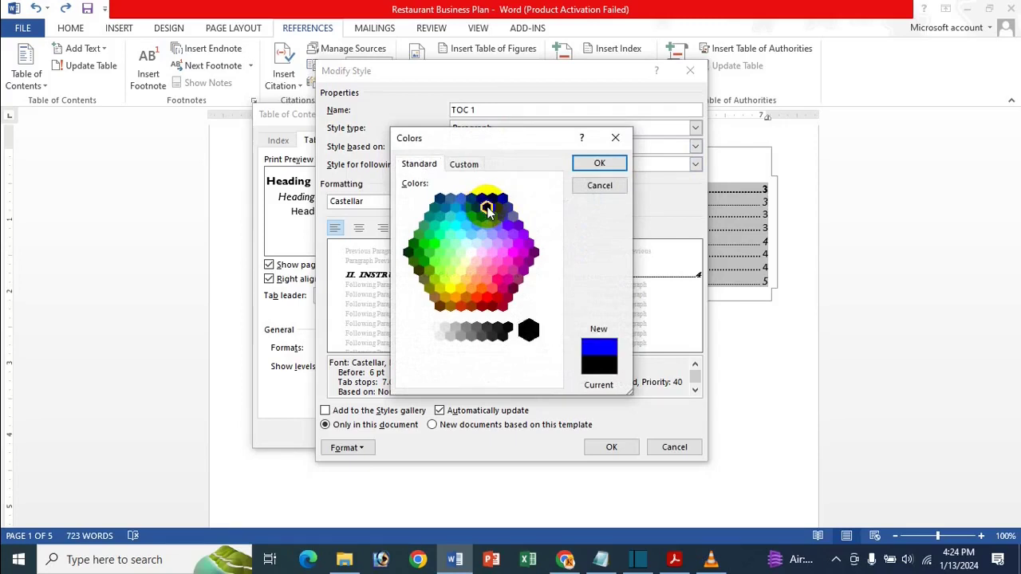
click(600, 162)
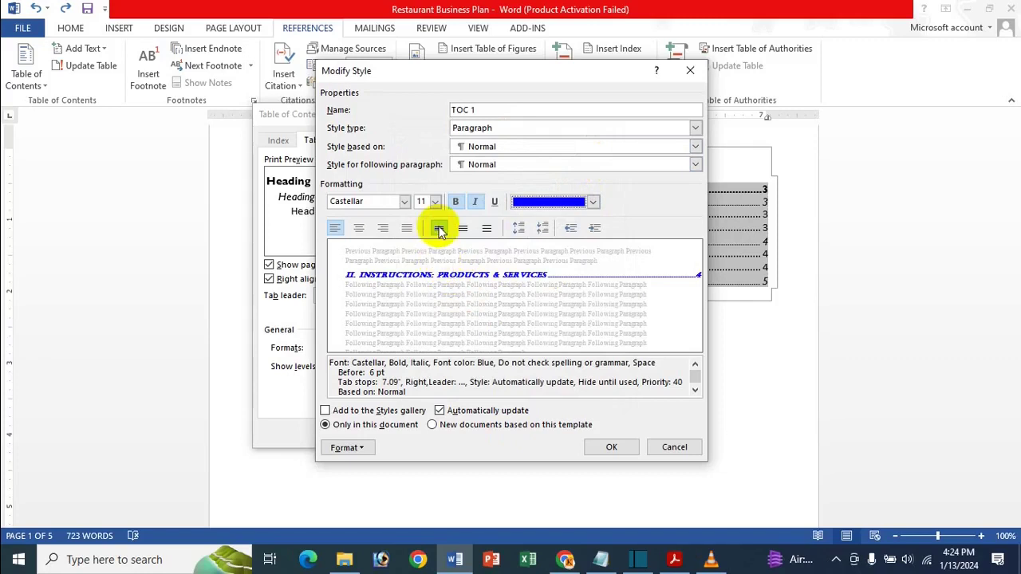
Center the TOC 1 style's paragraphs and set their line spacing to 1.5 lines.
click(463, 227)
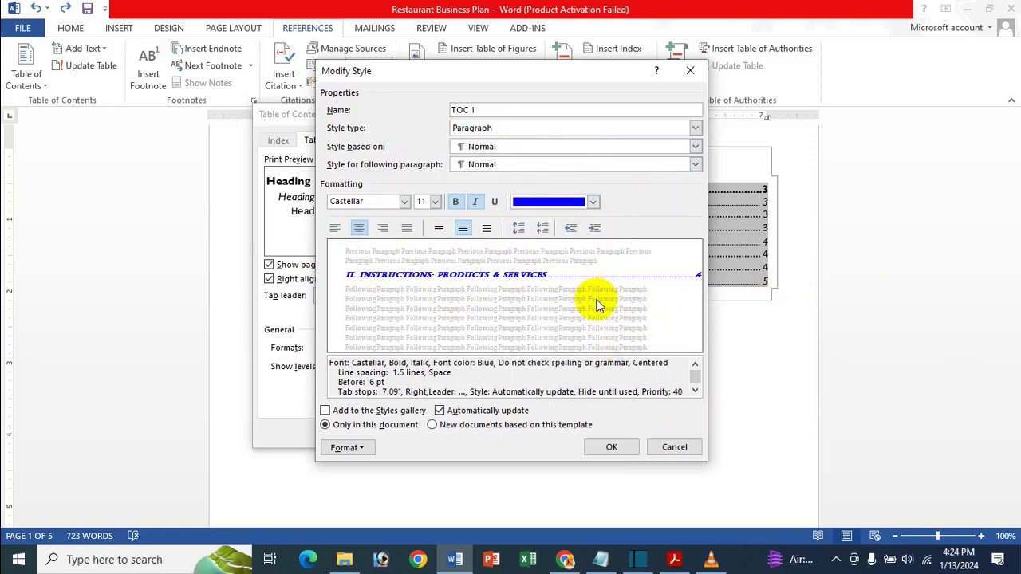
click(463, 228)
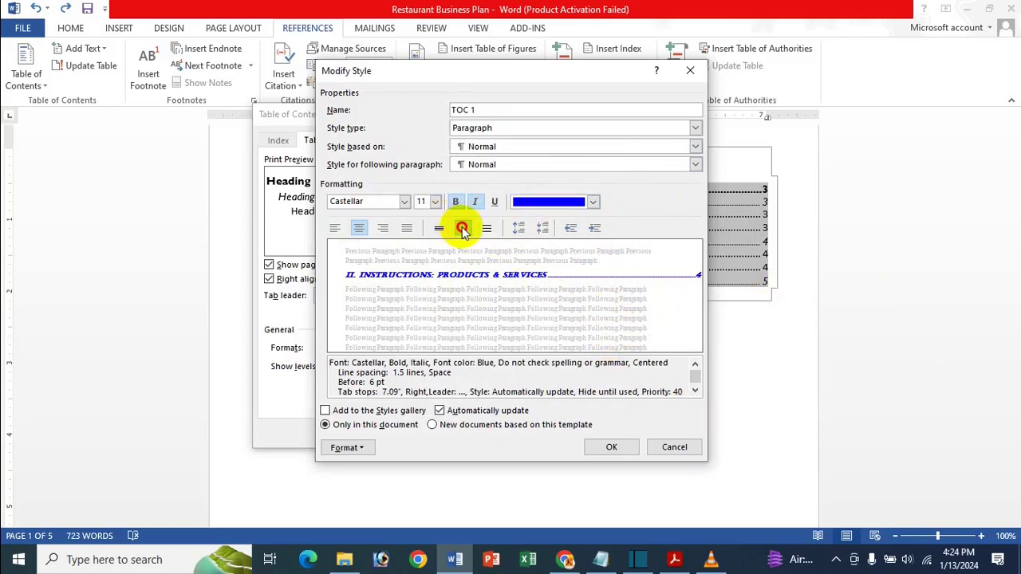
click(439, 228)
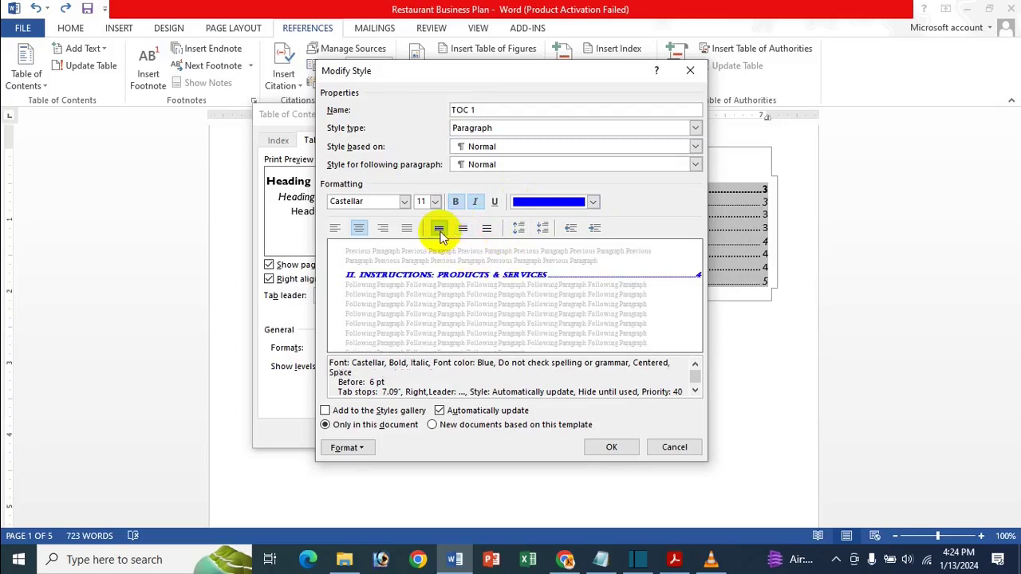
click(462, 228)
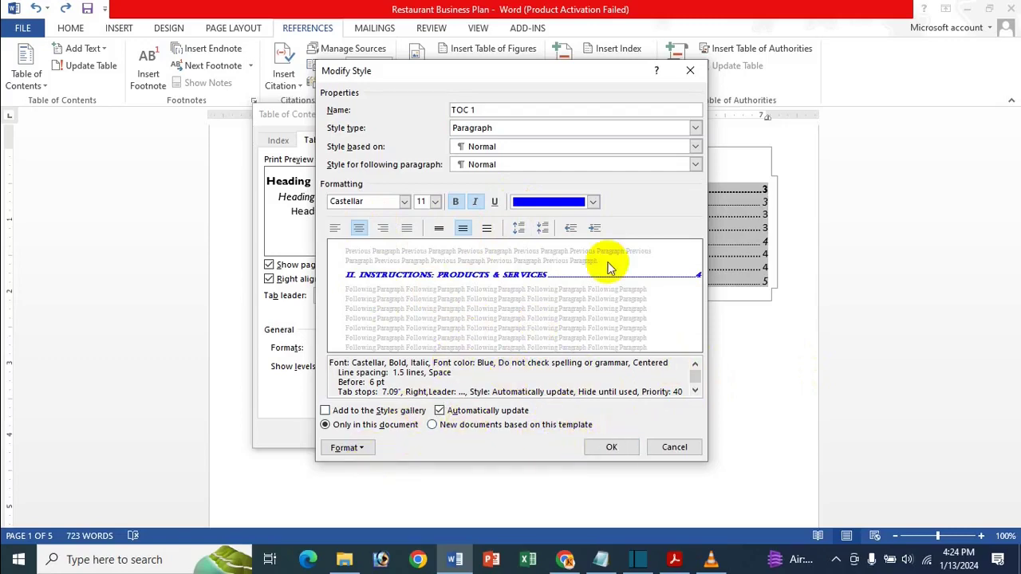
Accept the modified TOC 1 style and replace the selected table of contents using the custom settings.
click(604, 447)
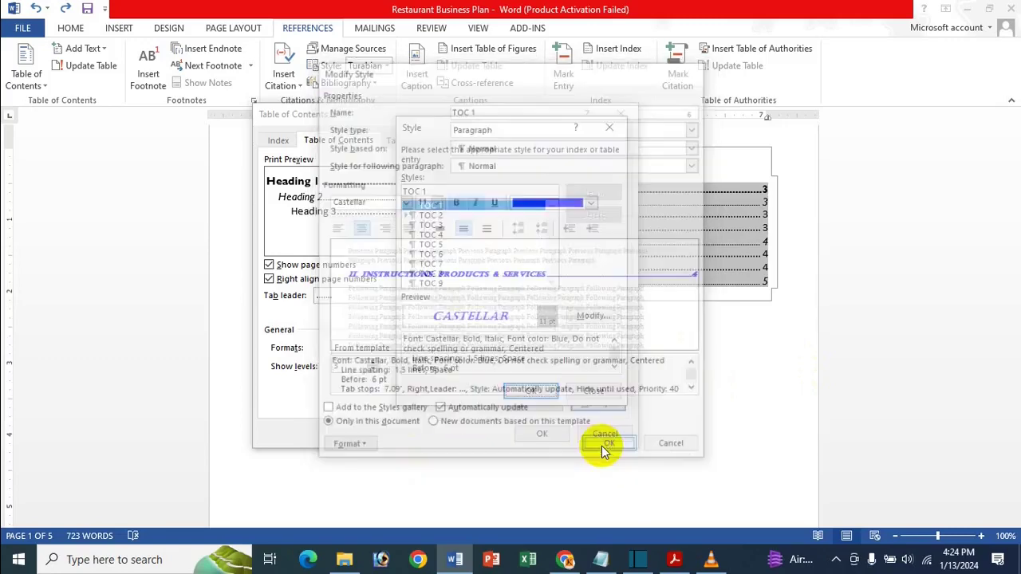
click(547, 391)
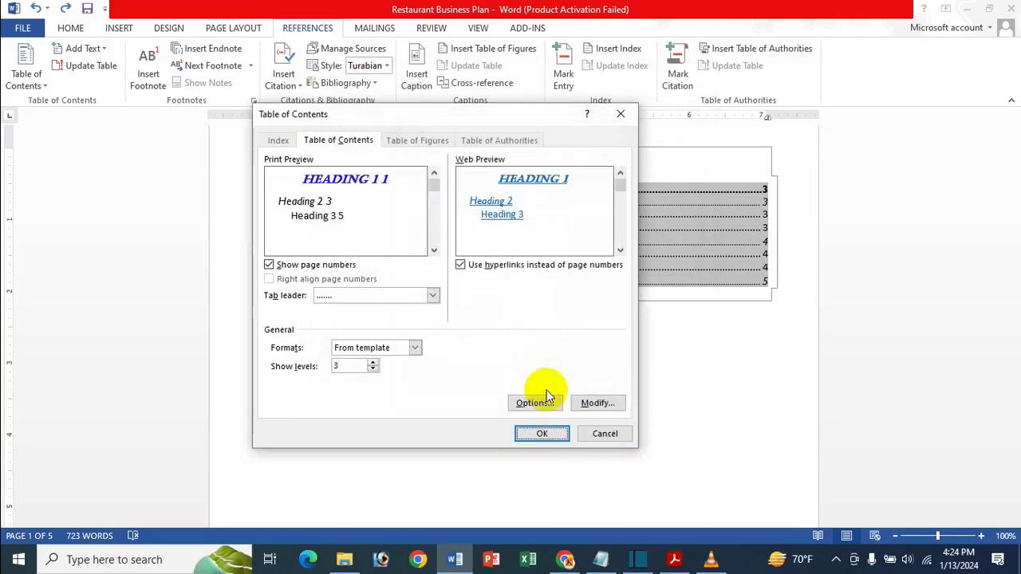
click(543, 435)
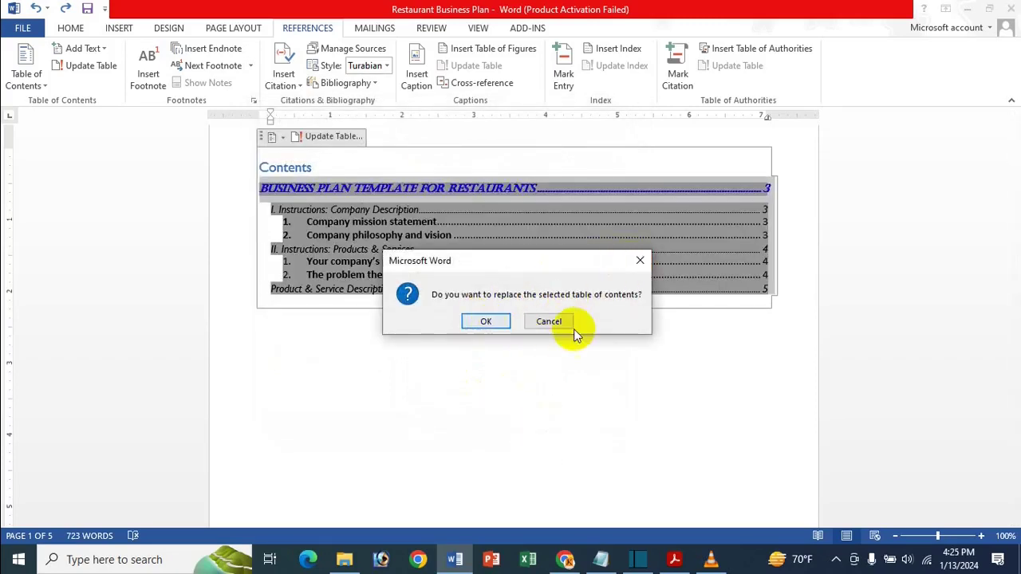
click(486, 323)
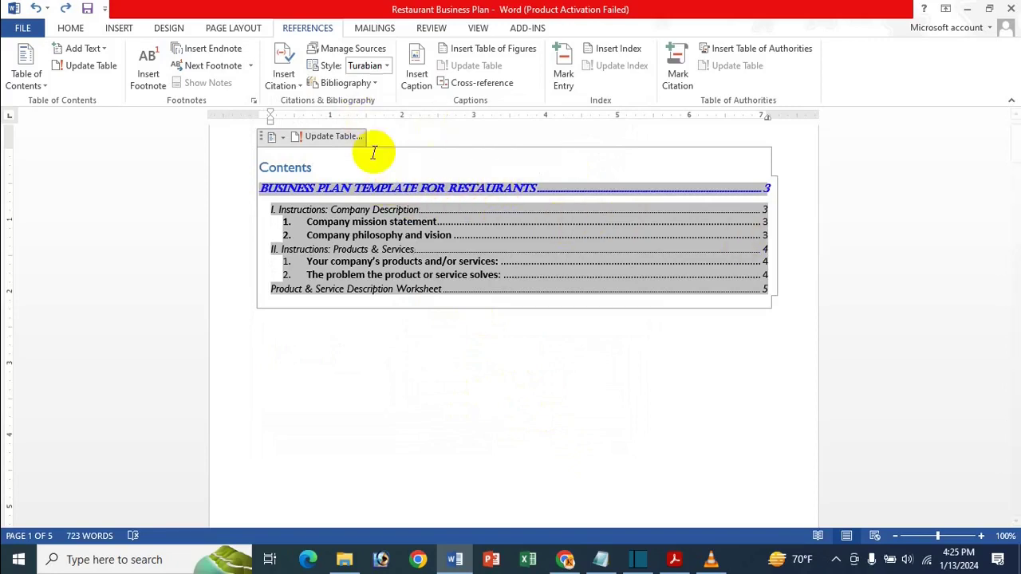
Modify the TOC 2 style in the custom table of contents settings to use the Algerian font.
click(36, 82)
click(58, 430)
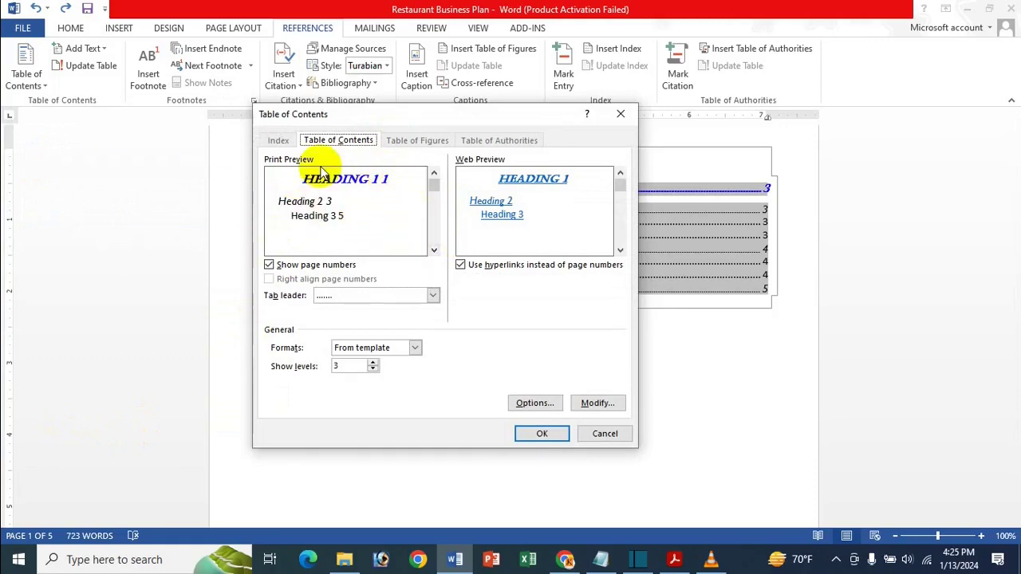
click(589, 404)
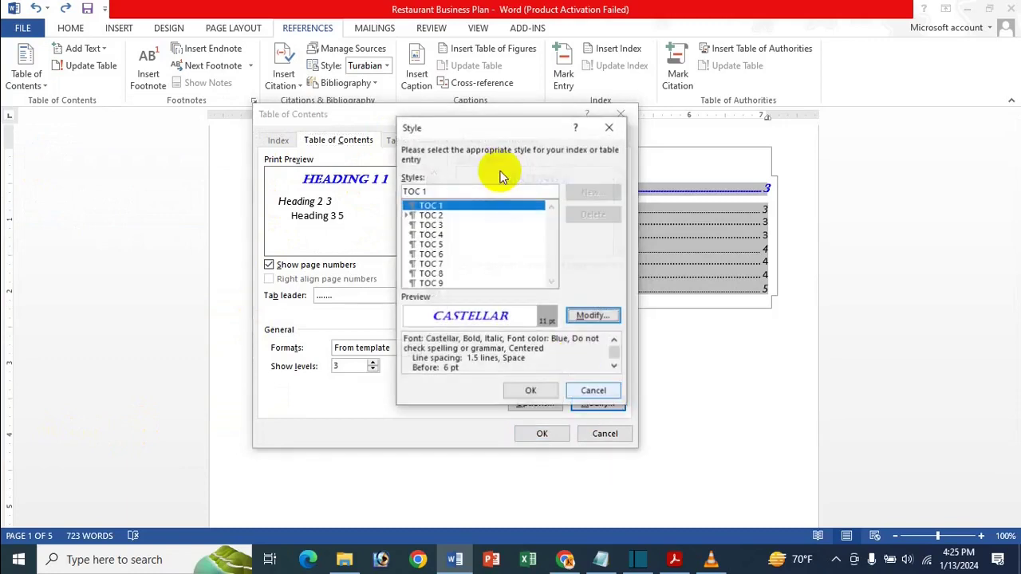
click(446, 216)
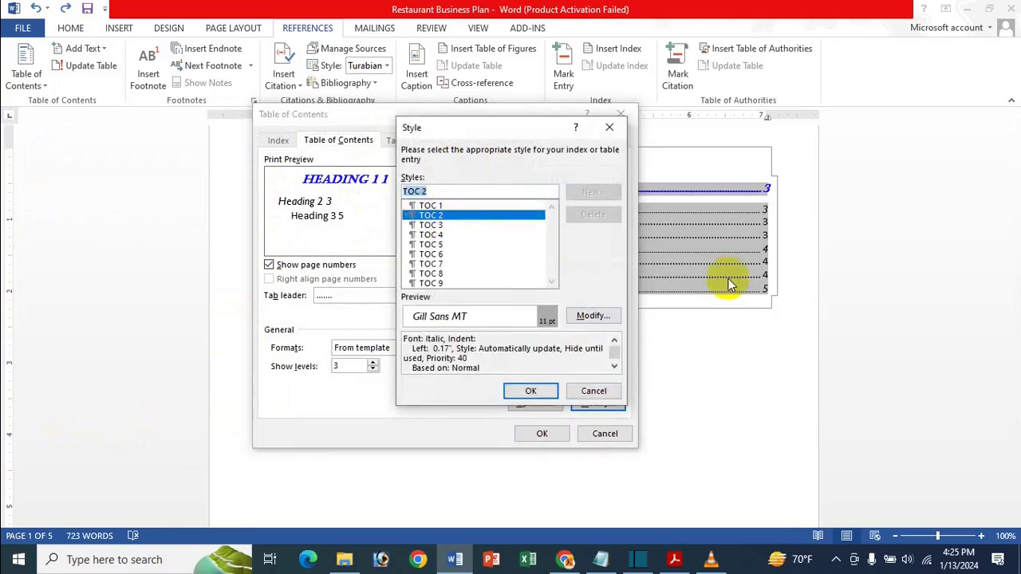
click(593, 316)
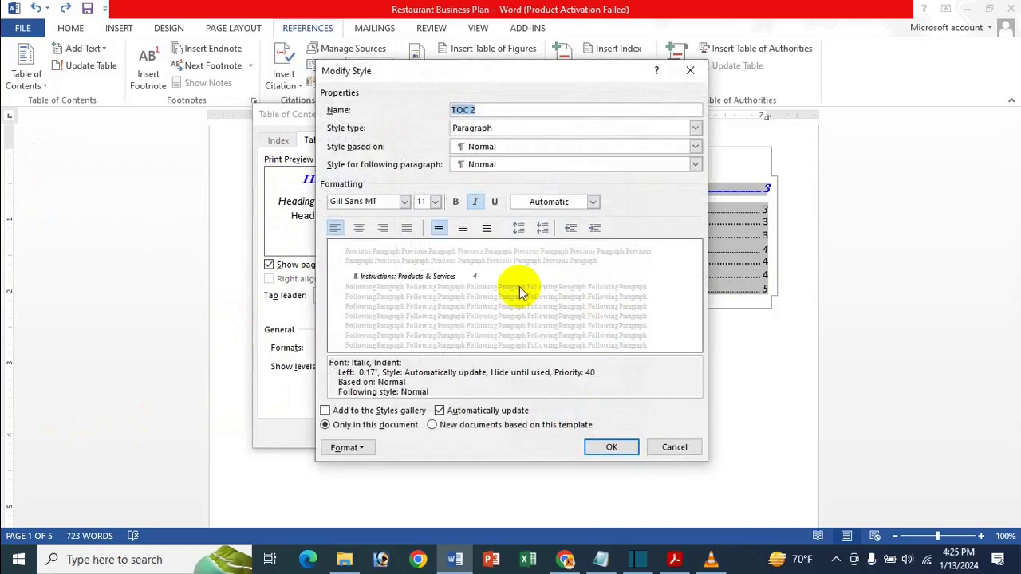
click(404, 201)
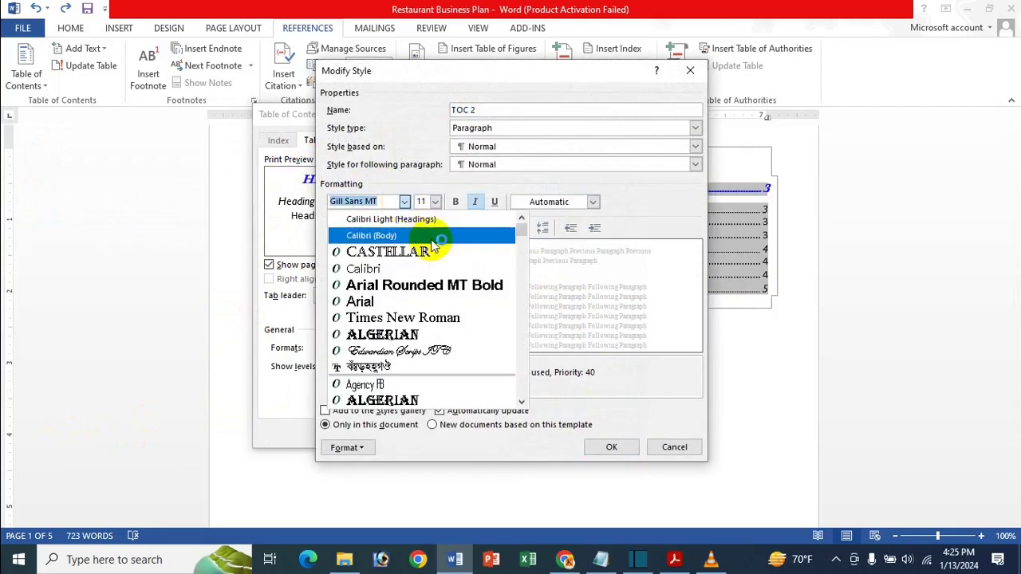
click(416, 339)
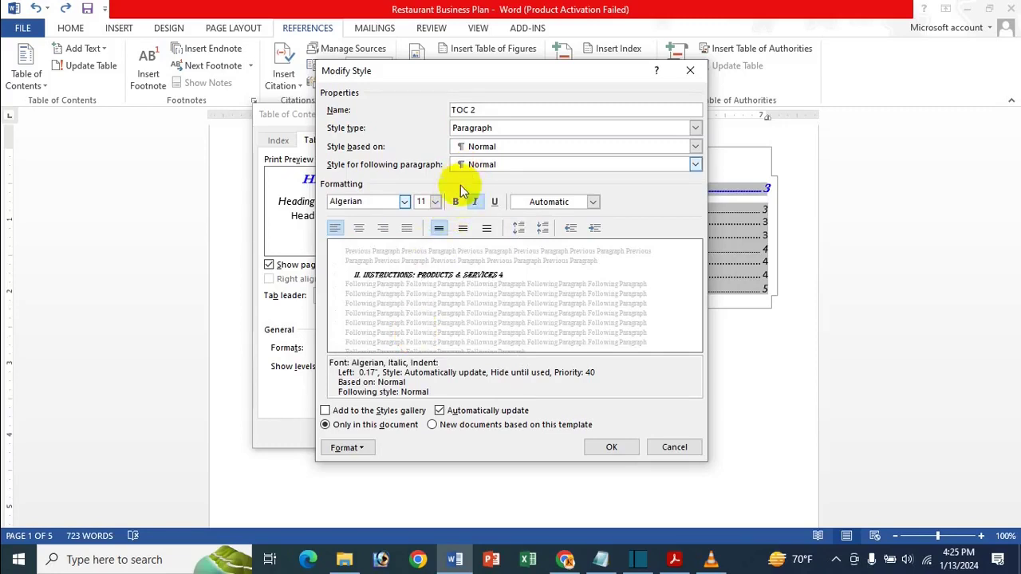
Set the TOC 2 style's font size to 10 pt and make it bold.
click(435, 201)
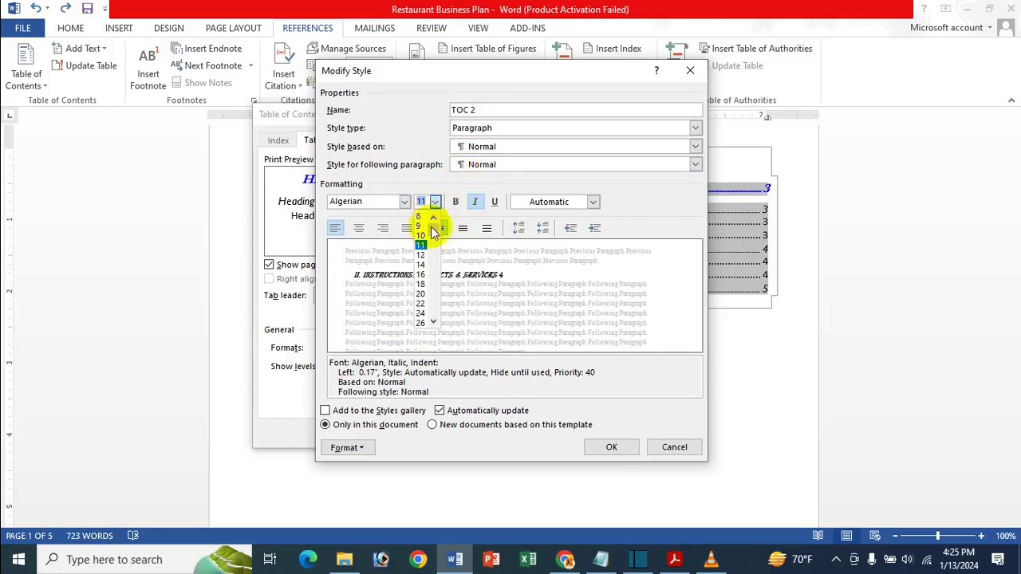
click(421, 235)
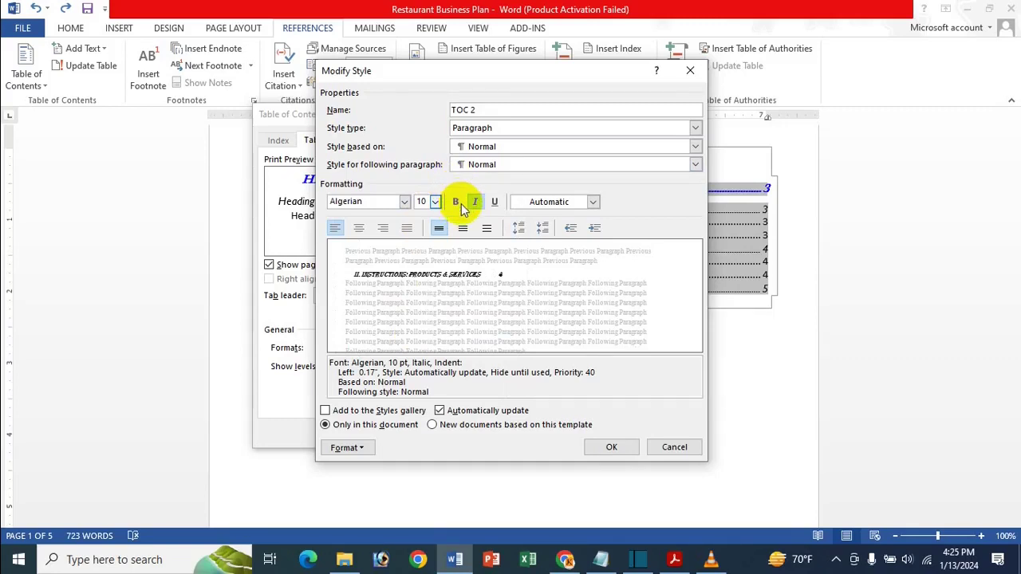
click(461, 203)
Give the TOC 2 style a custom blue font color of RGB 0, 131, 196.
click(570, 206)
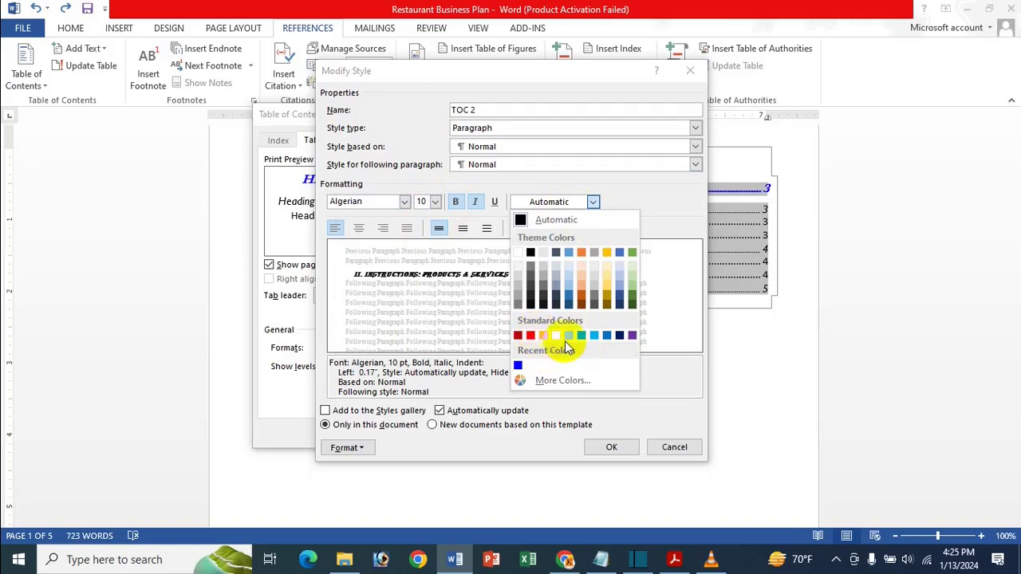
click(575, 382)
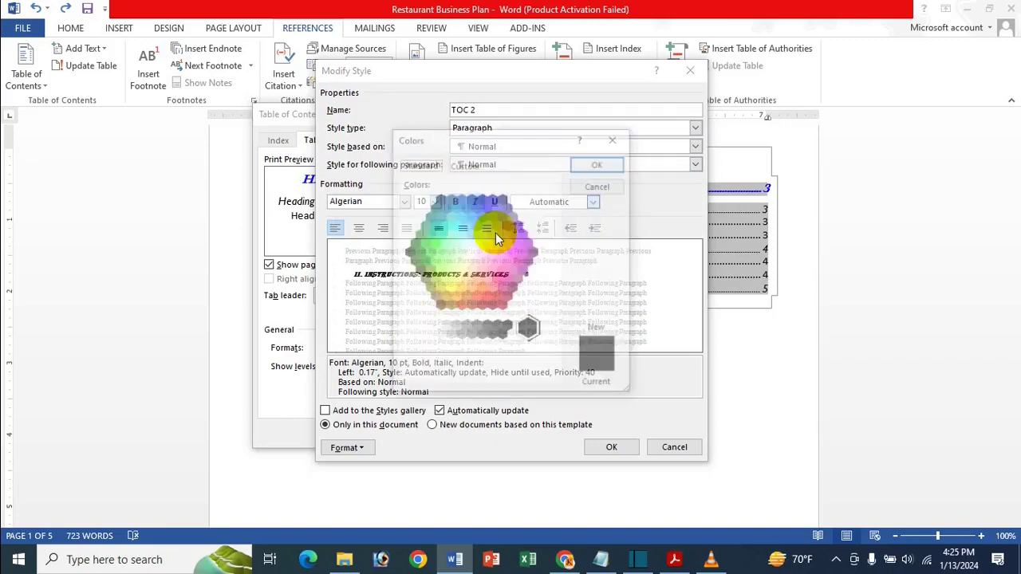
click(471, 166)
drag(448, 218, 474, 207)
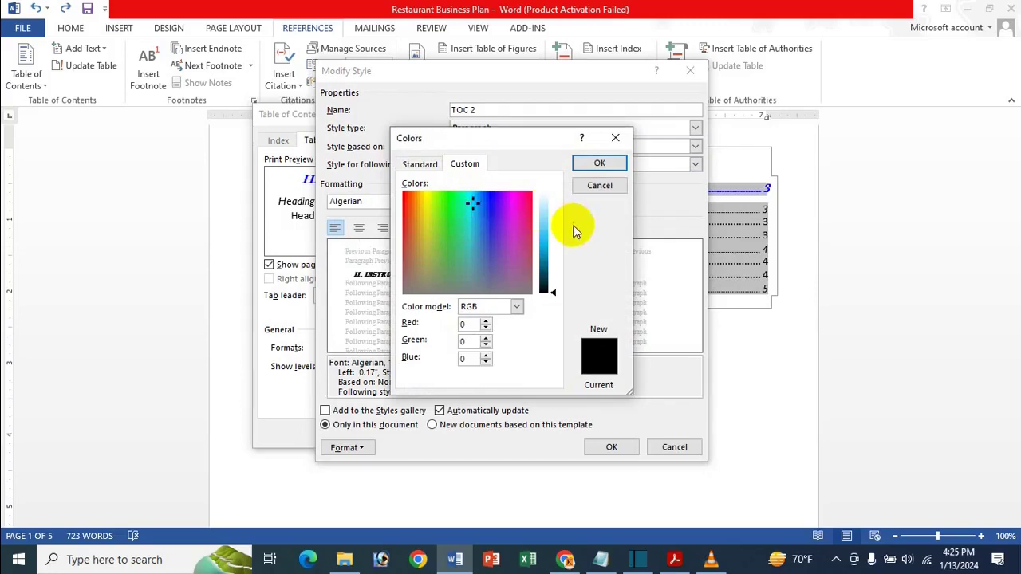
drag(468, 205, 528, 214)
click(549, 252)
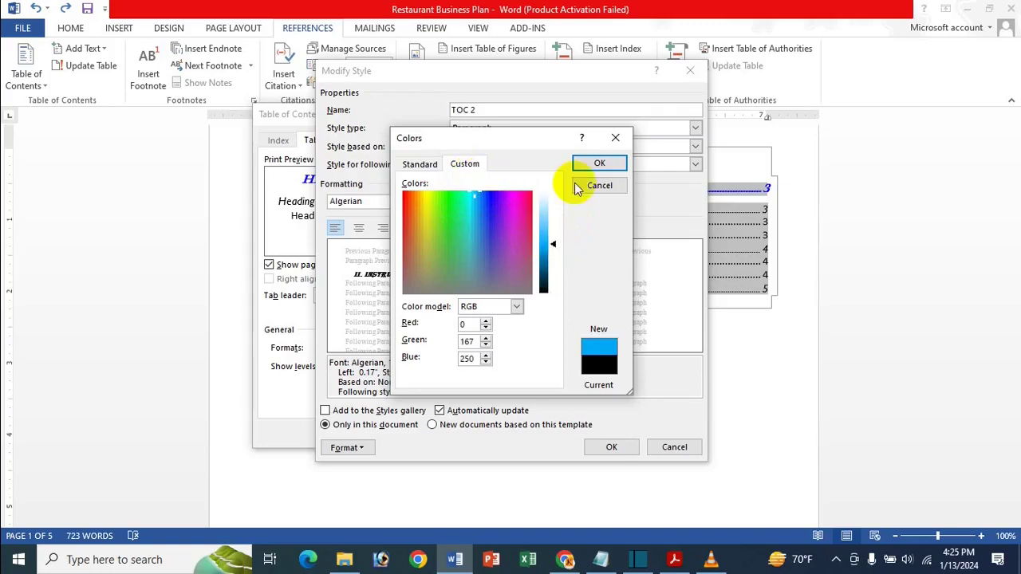
click(552, 250)
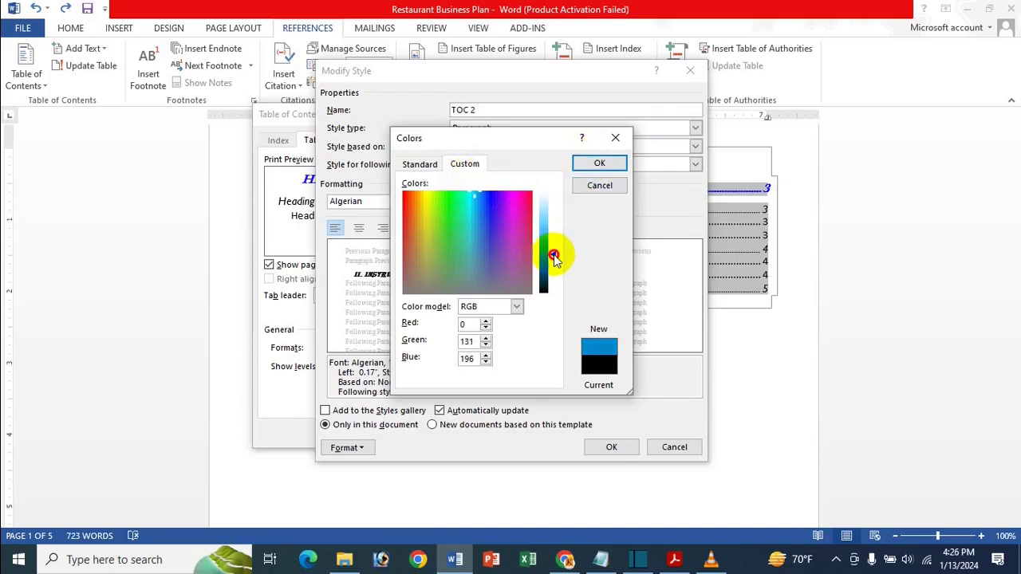
click(597, 164)
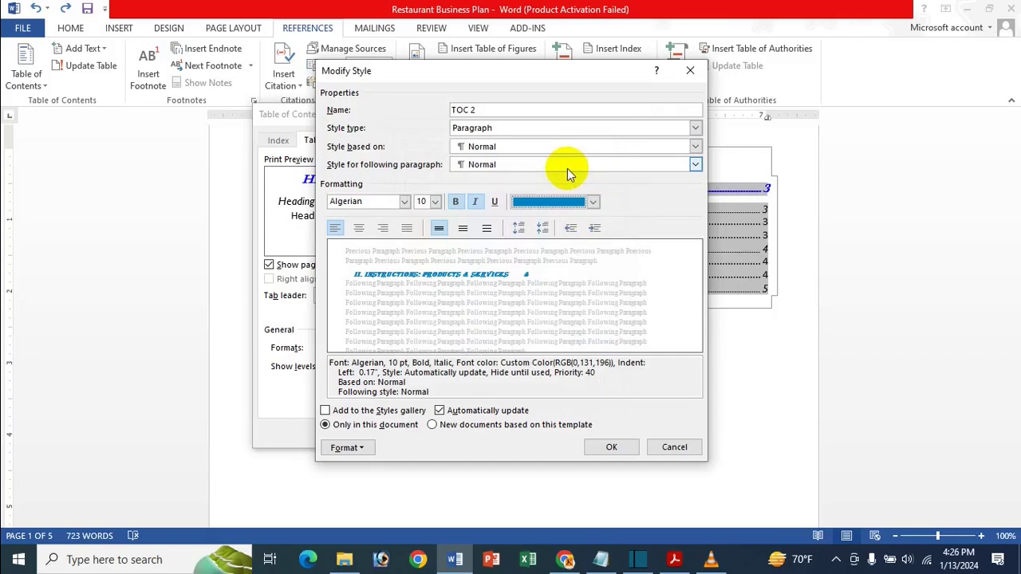
Accept the modified TOC 2 style and the custom settings, but decline replacing the selected table of contents.
click(609, 447)
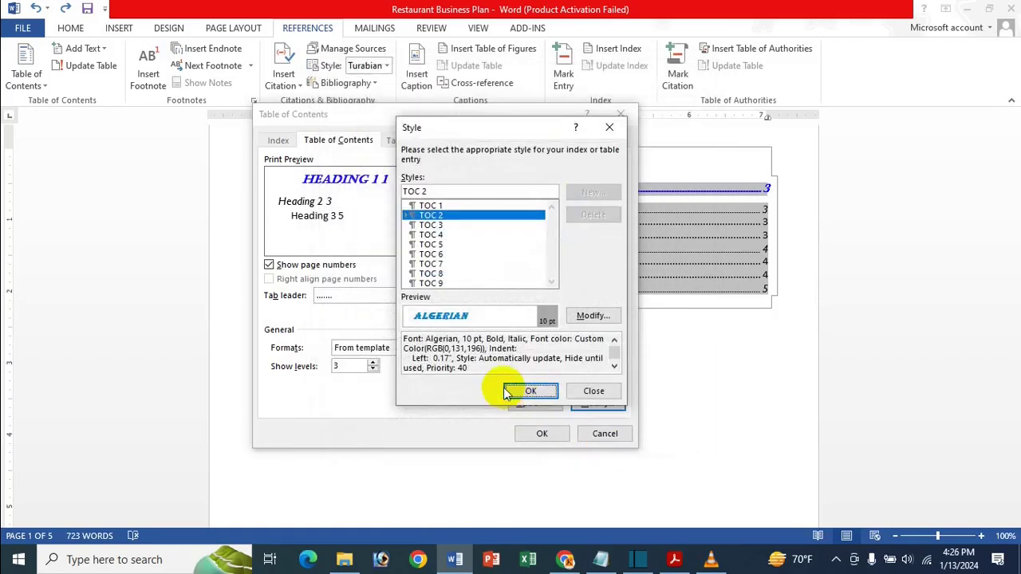
click(533, 391)
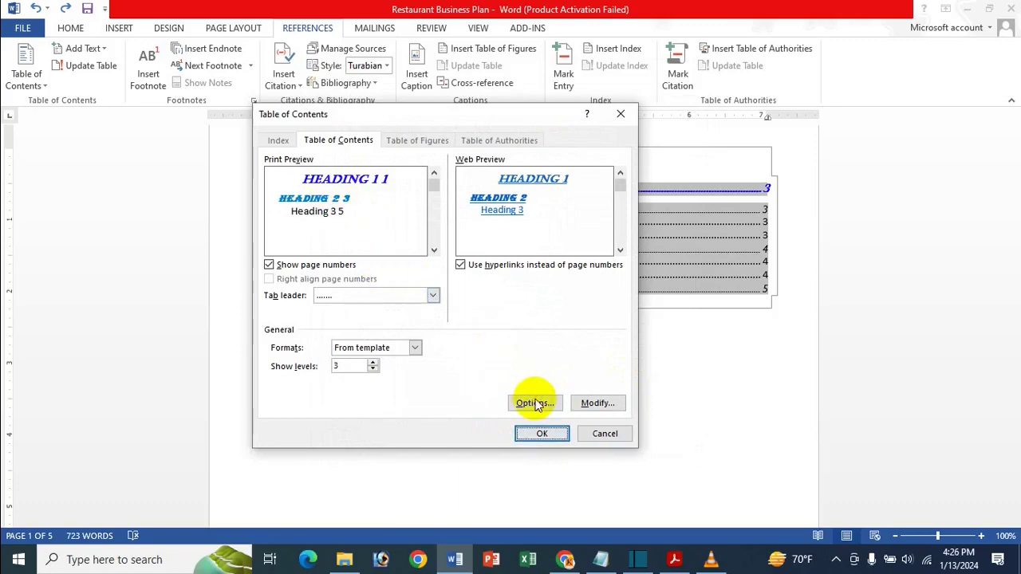
click(541, 435)
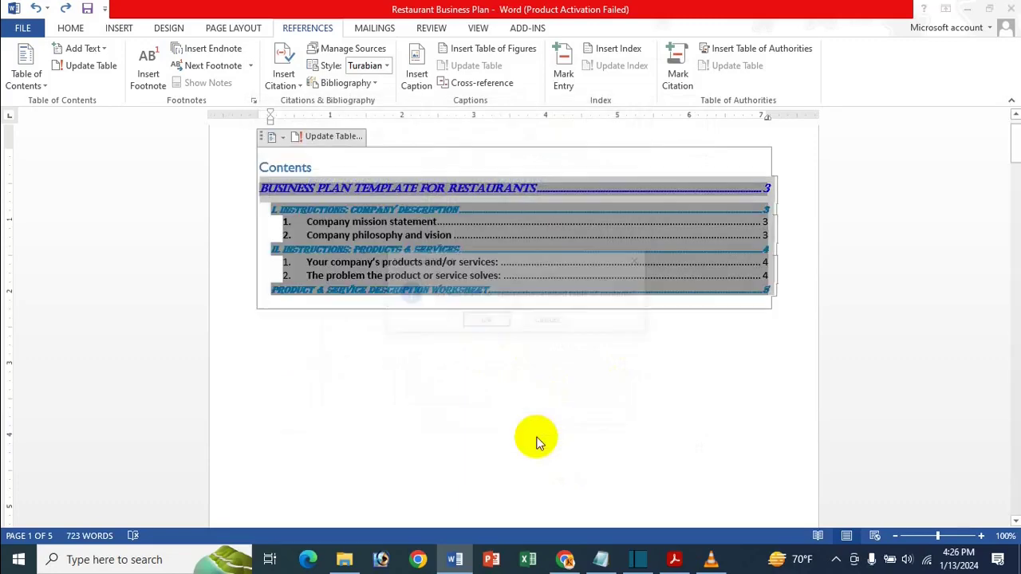
click(547, 321)
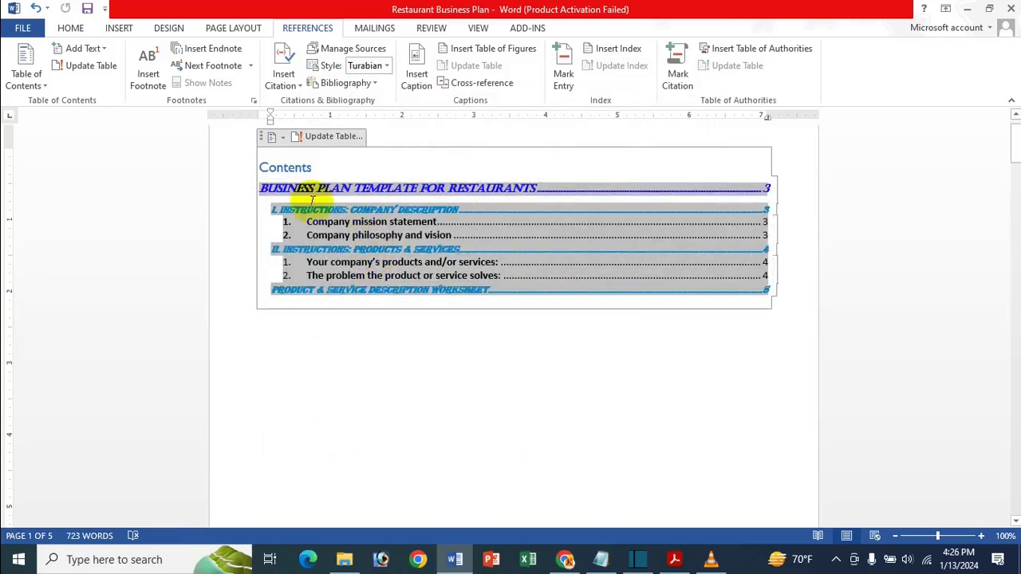
Modify the TOC 3 style in the custom table of contents settings to use the Edwardian Script ITC font.
click(25, 74)
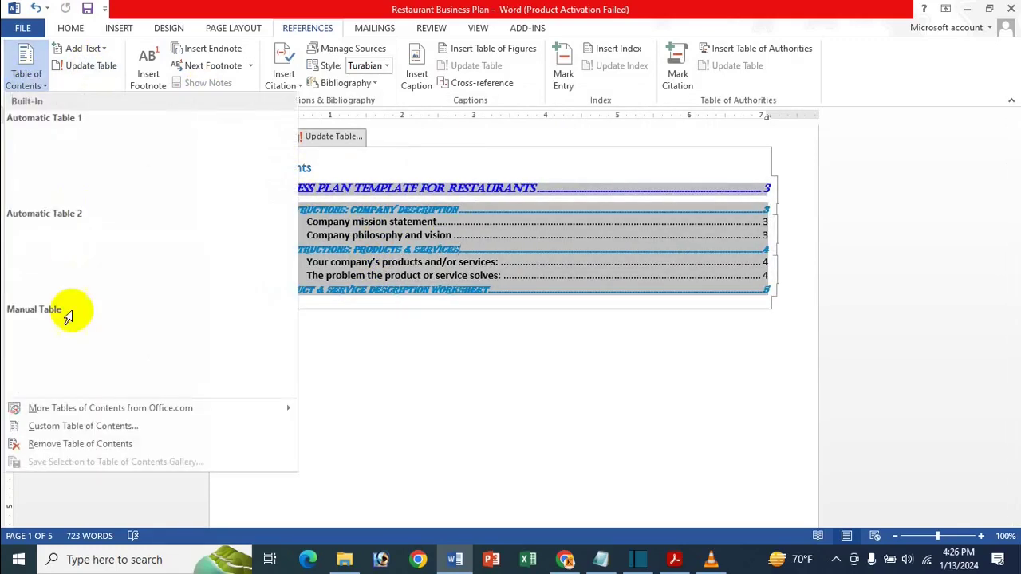
click(90, 426)
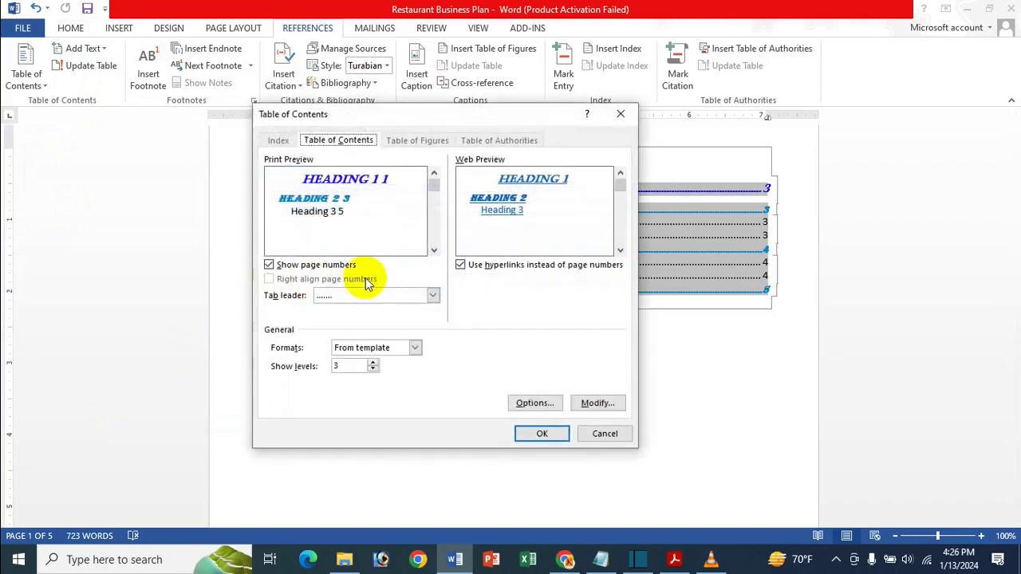
click(609, 407)
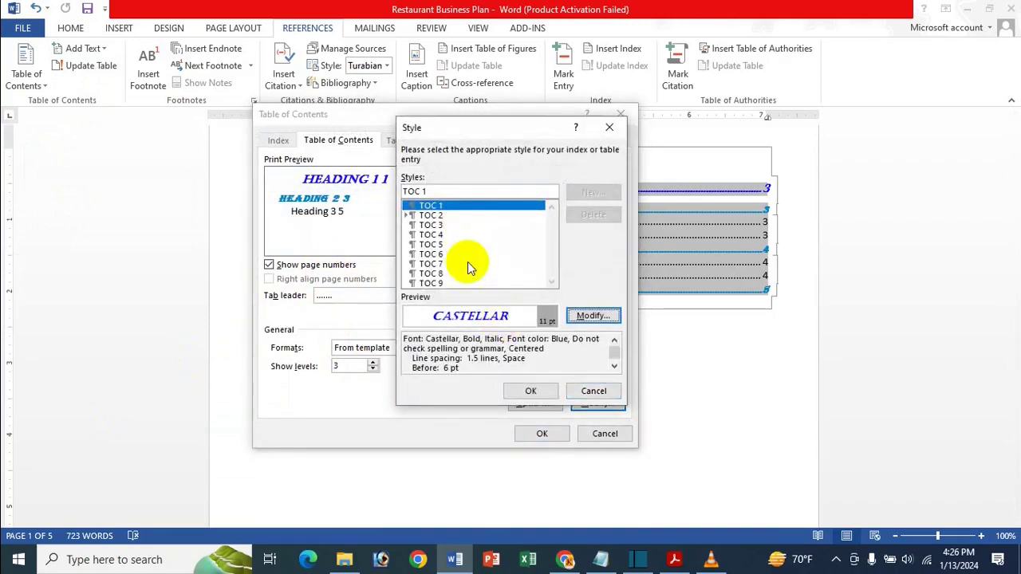
click(446, 225)
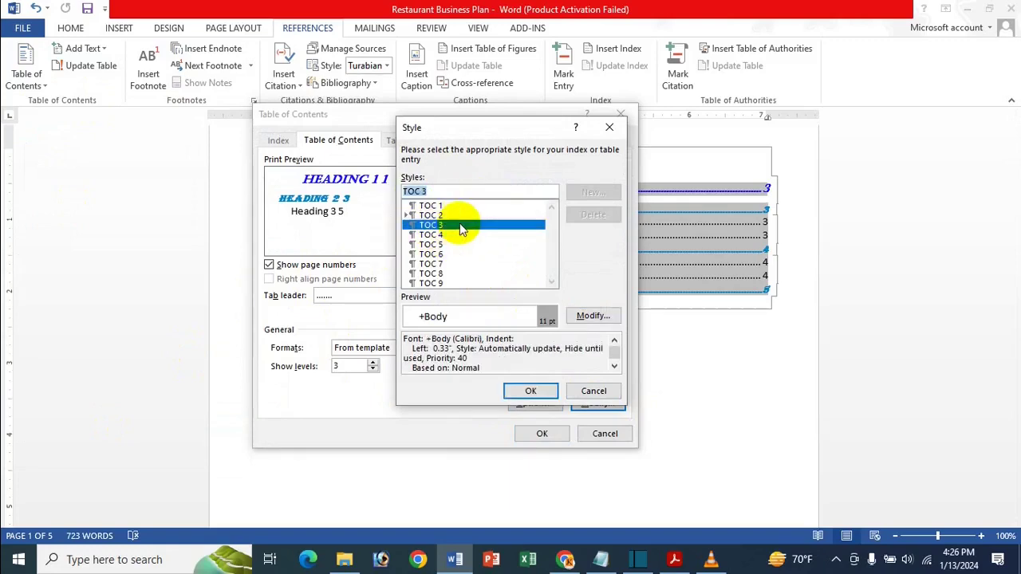
click(593, 317)
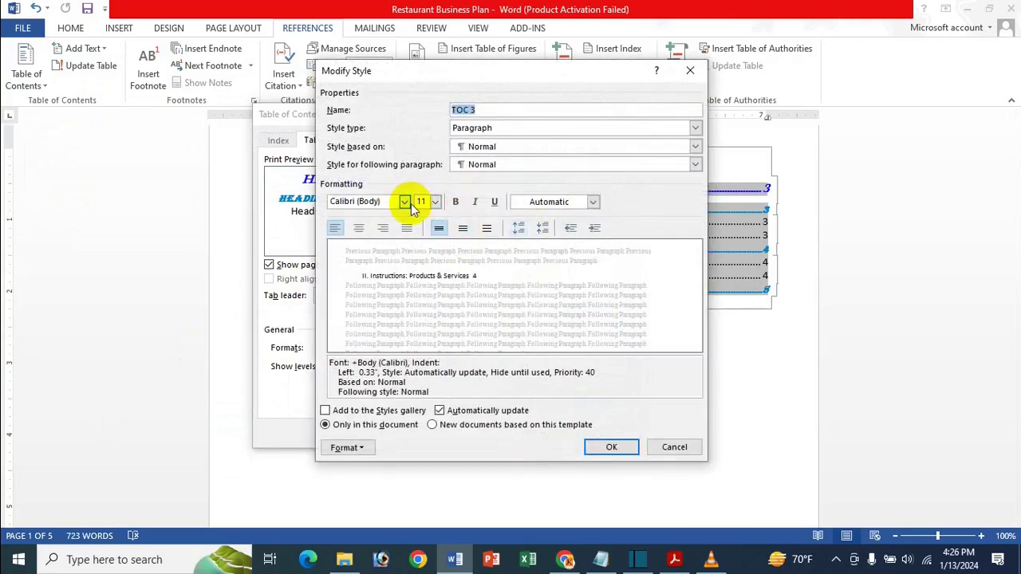
click(406, 202)
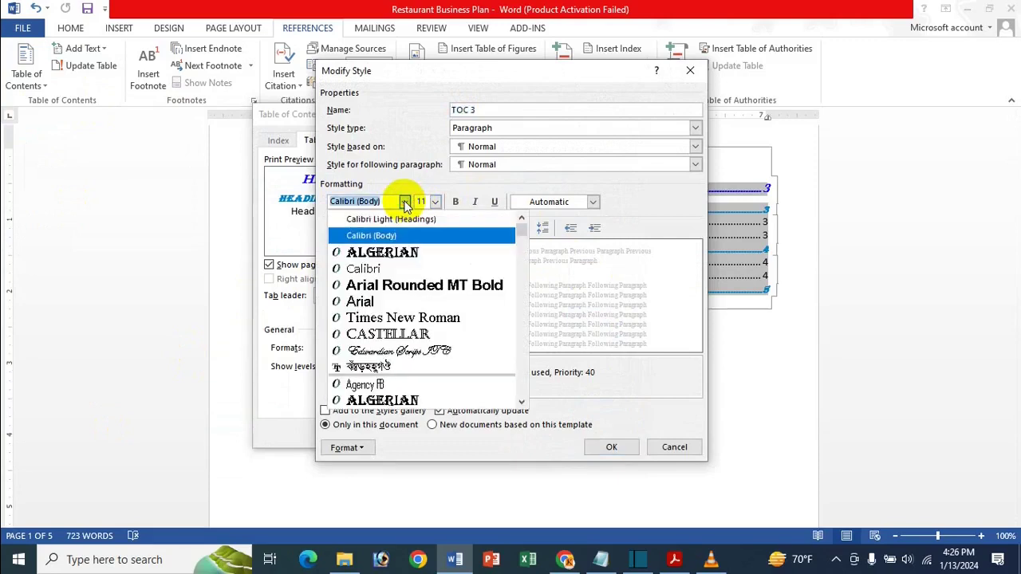
click(449, 350)
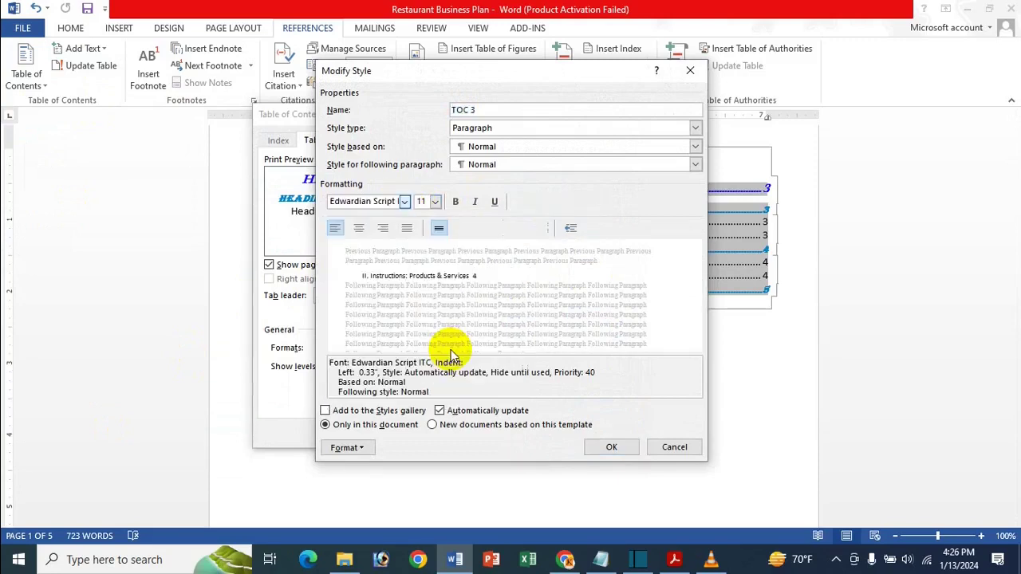
Set the TOC 3 style's font size to 9 pt and make it bold and italic.
click(436, 202)
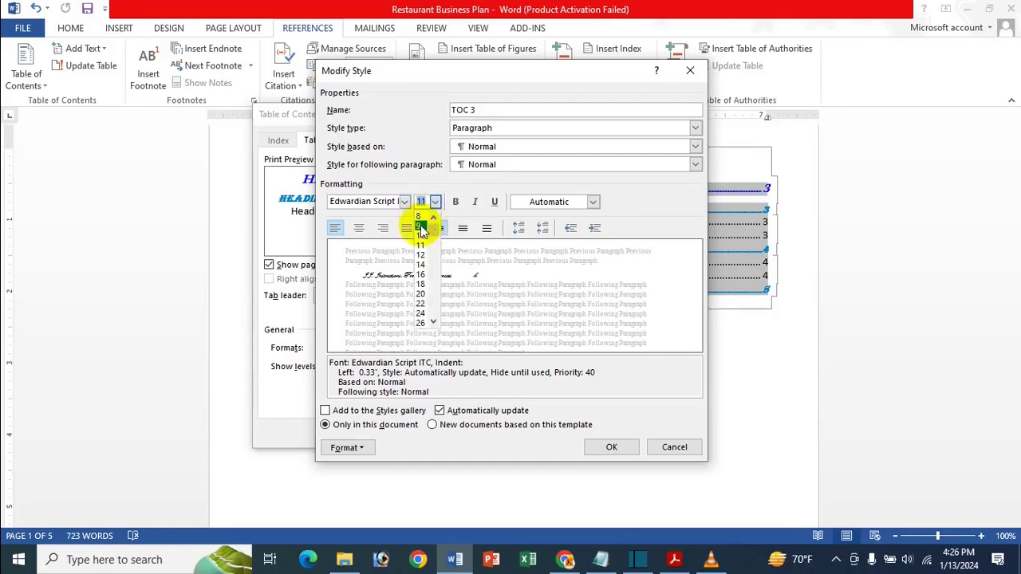
click(421, 227)
click(457, 201)
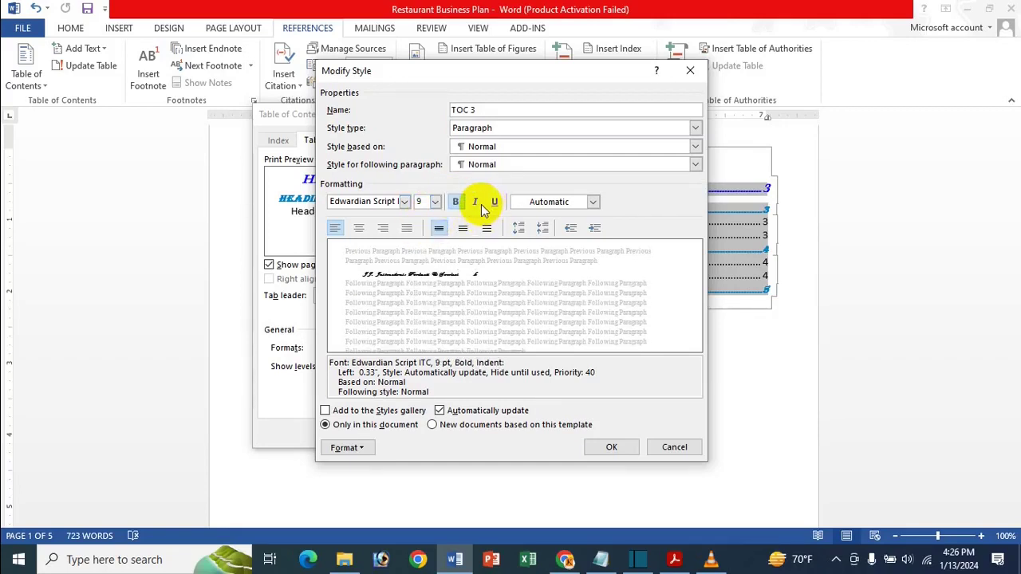
click(477, 203)
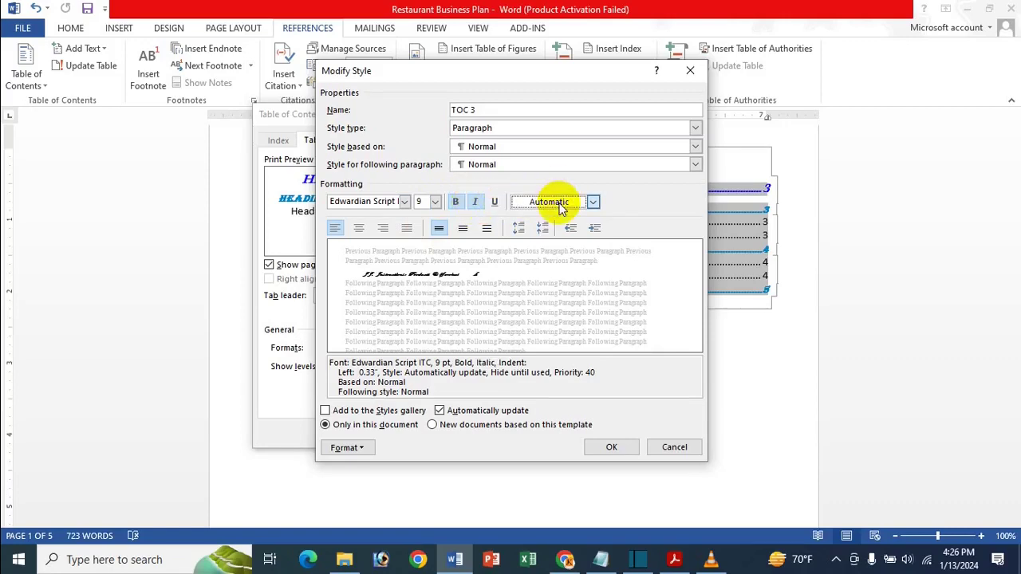
Give the TOC 3 style a custom green font color of RGB 0, 246, 135.
click(561, 203)
click(547, 376)
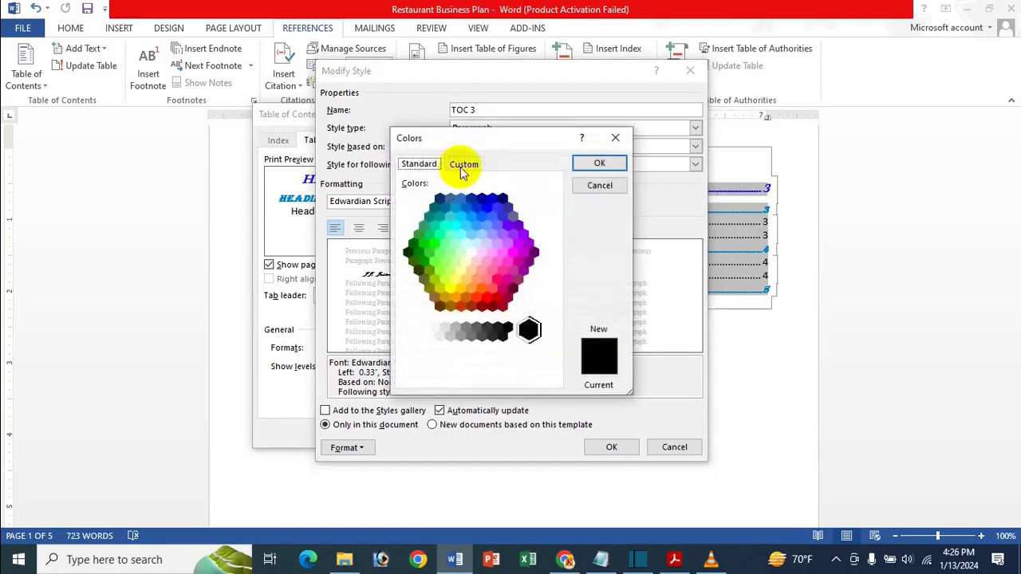
click(462, 166)
drag(450, 205, 461, 188)
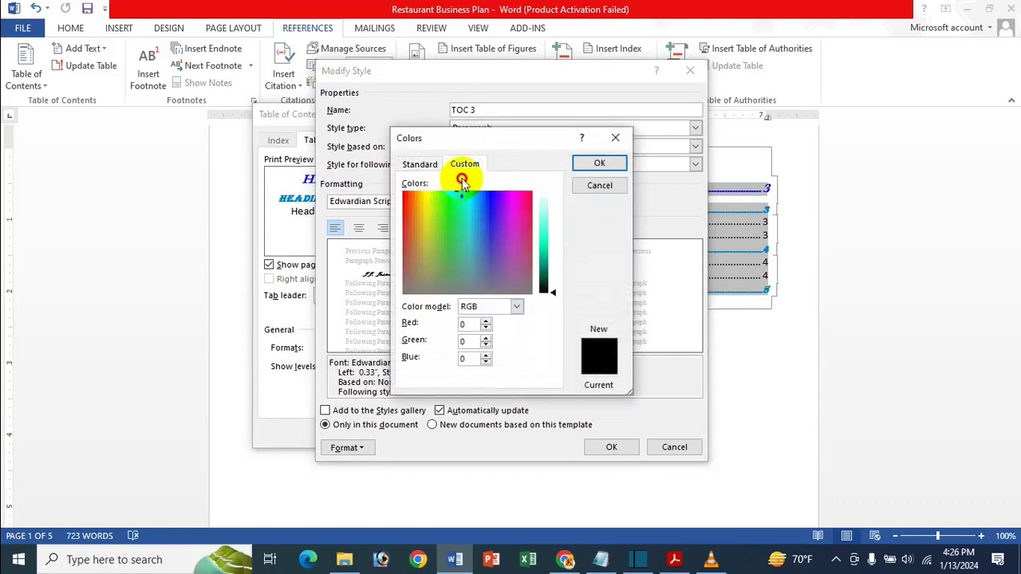
drag(543, 223, 546, 244)
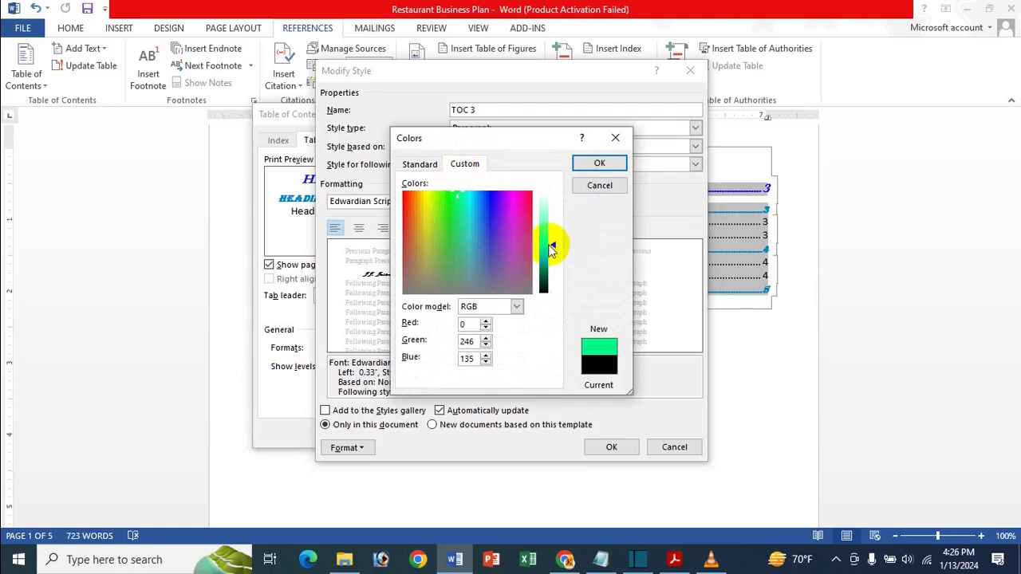
click(600, 165)
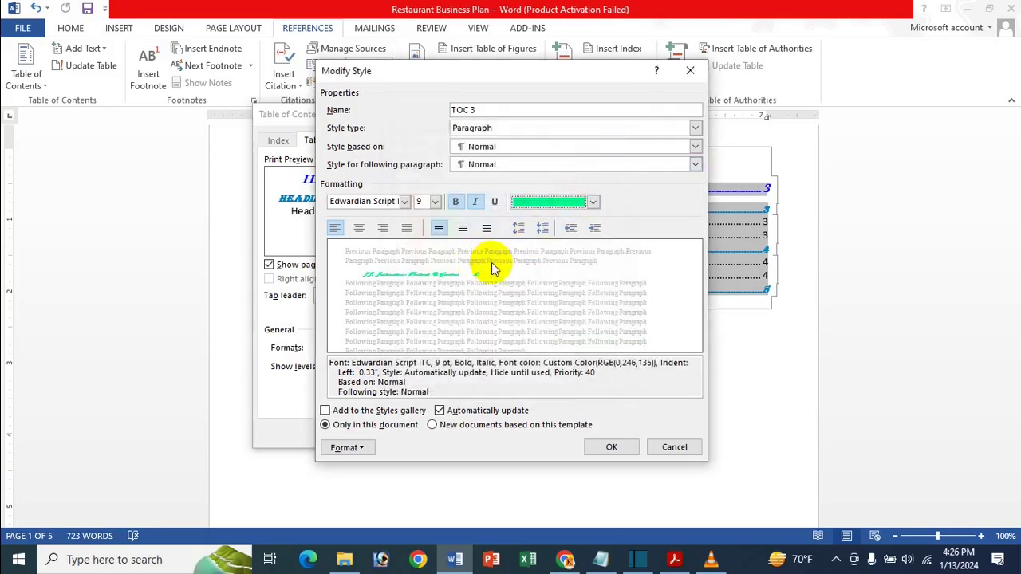
Accept the modified TOC 3 style and the custom table of contents settings, but decline replacing the selected table of contents.
click(612, 447)
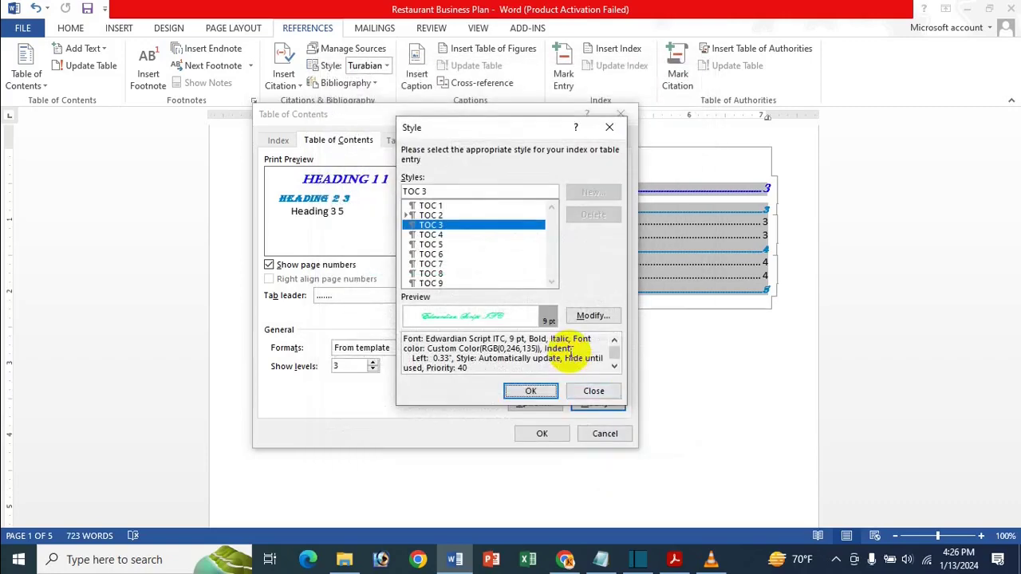
click(530, 390)
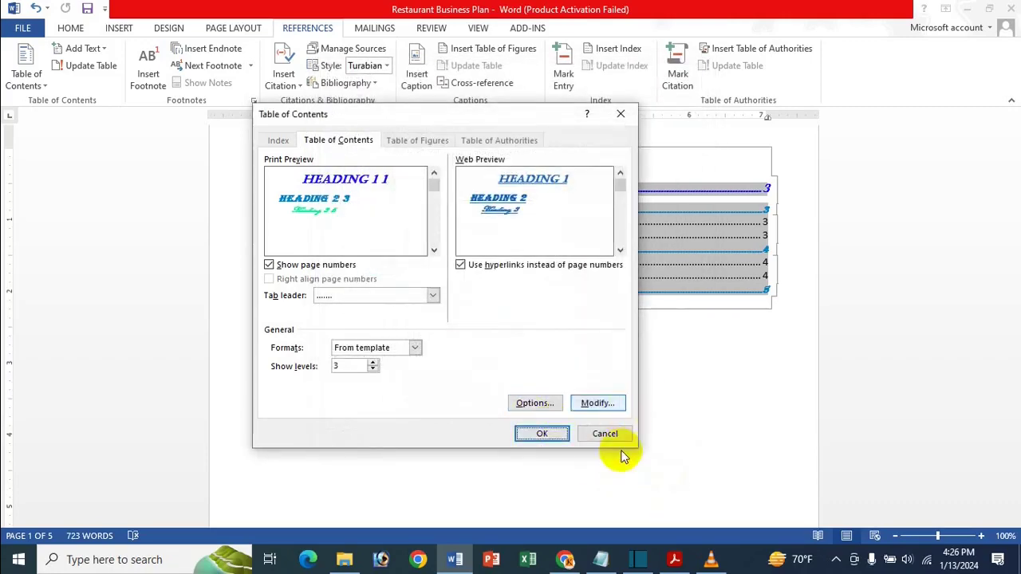
click(560, 435)
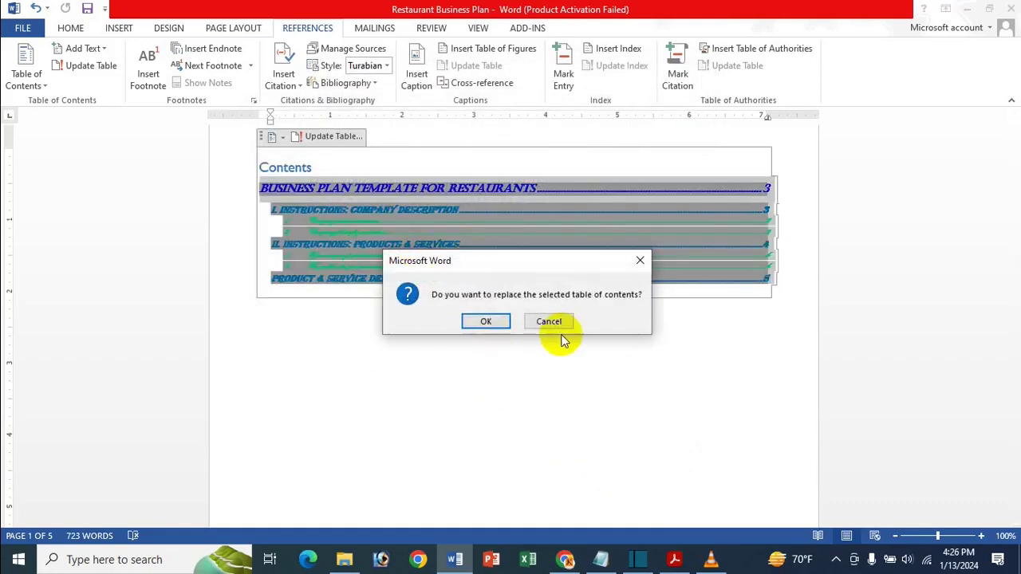
click(559, 331)
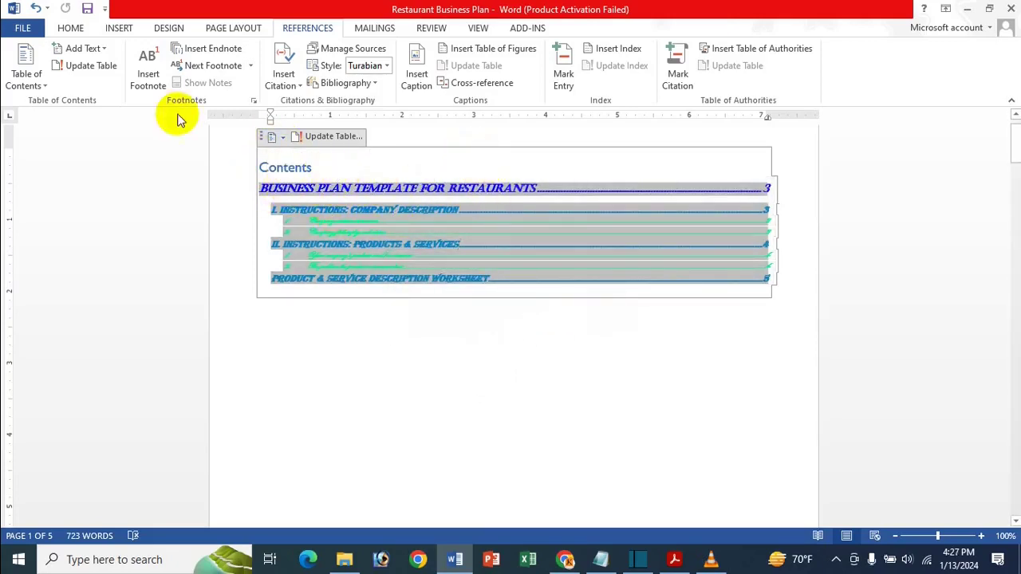
Remove the table of contents from the first page of the restaurant business plan.
click(24, 68)
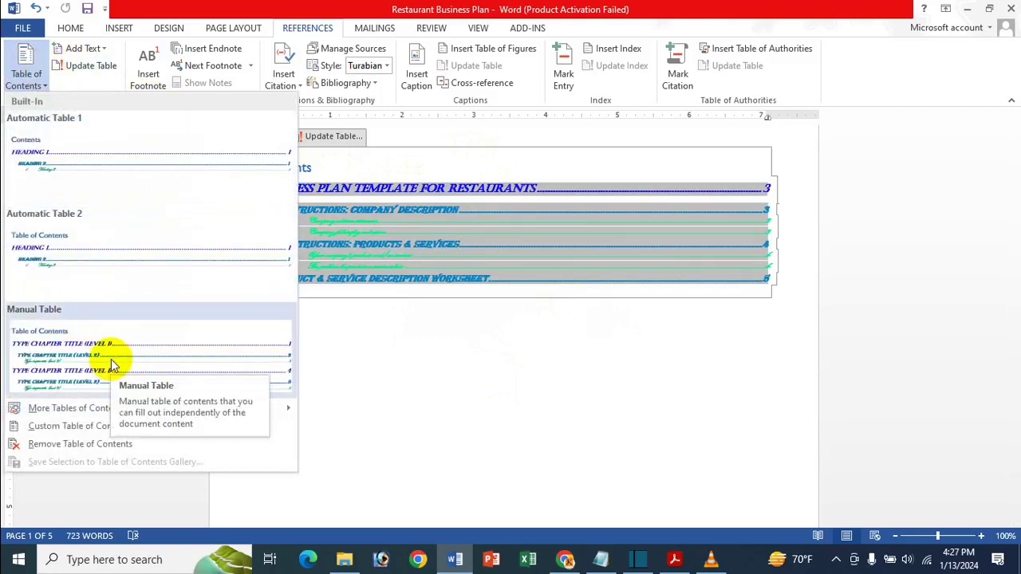
click(391, 6)
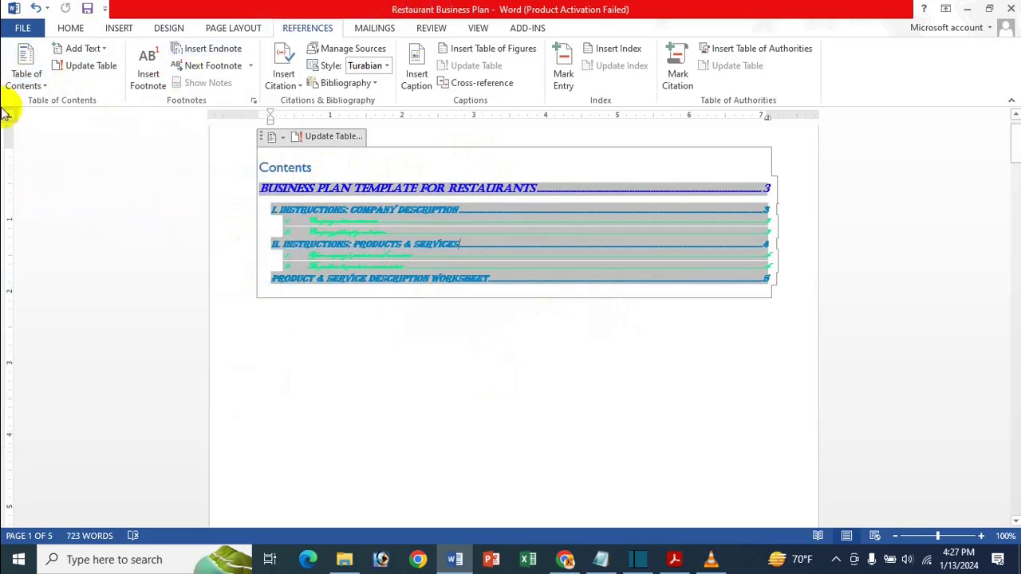
click(23, 55)
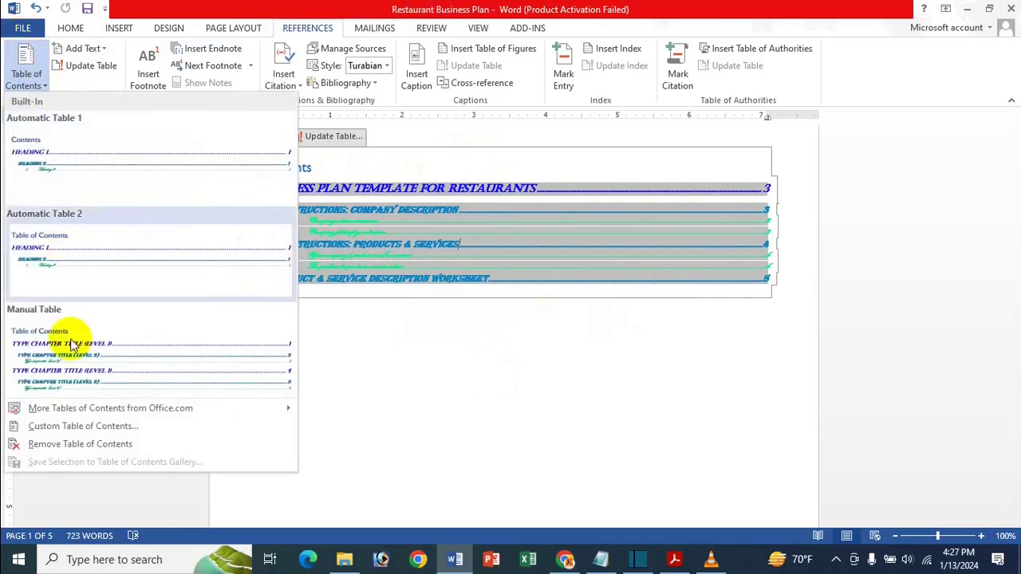
click(74, 445)
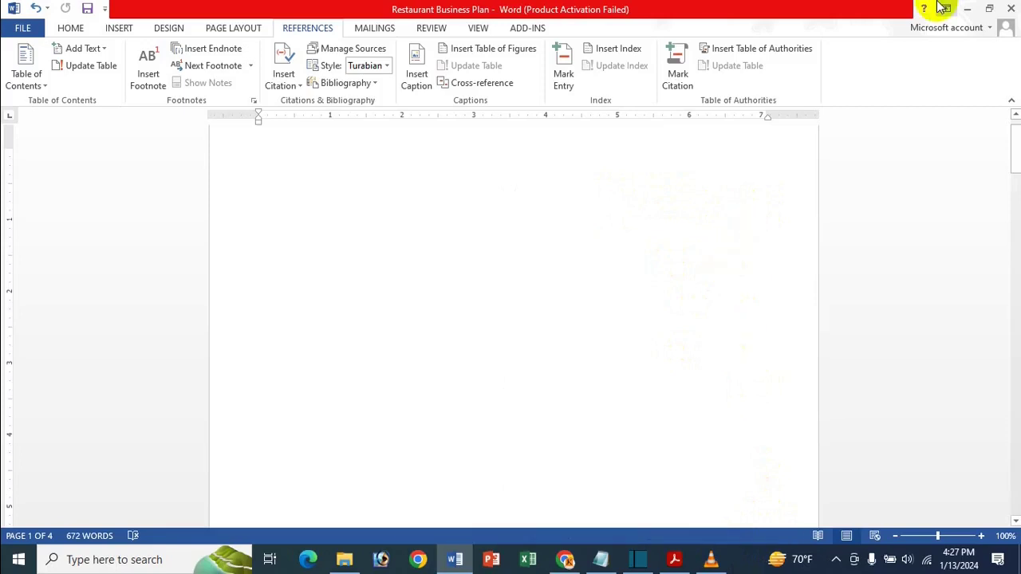
Switch to Adobe Acrobat to show the open PDF title page about using the Table of Contents group.
click(674, 559)
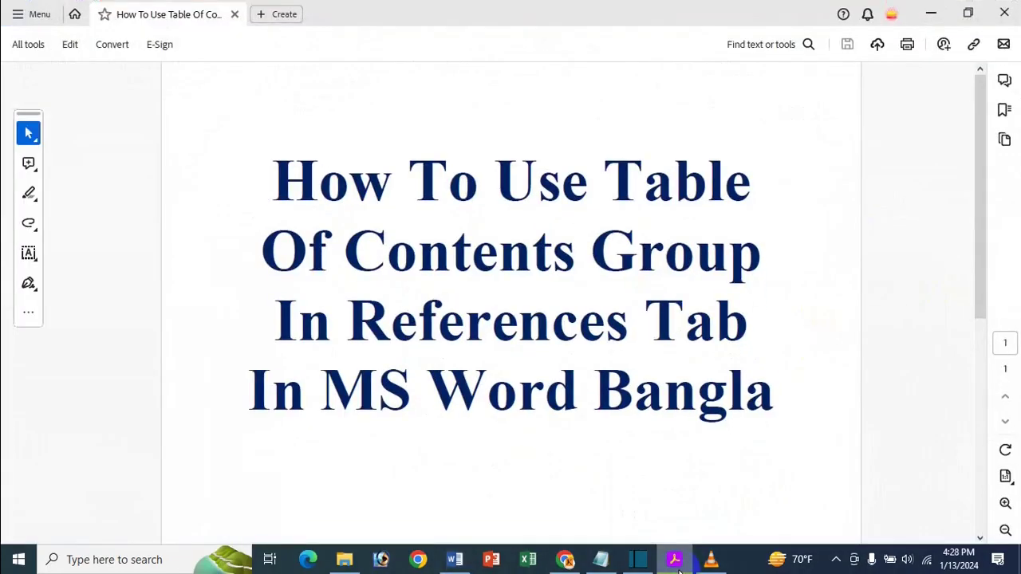